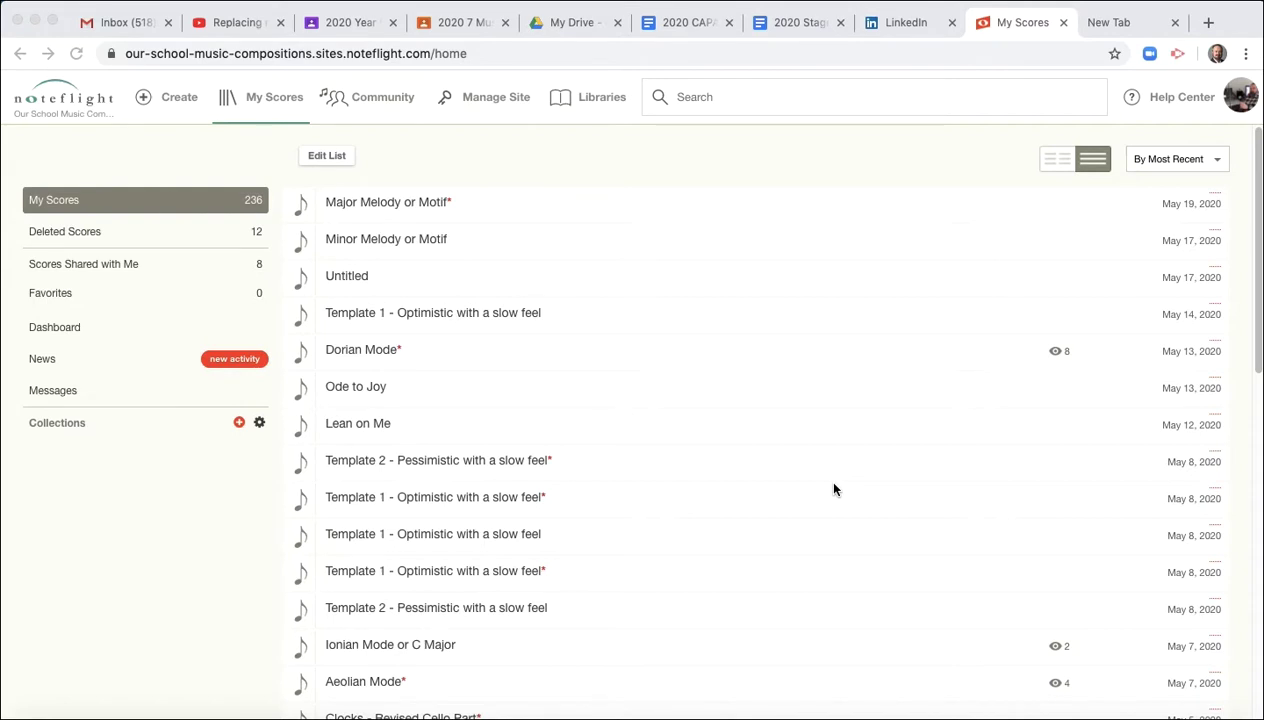
Step: Open the 'Template 1 - Optimistic with a slow feel' score from the My Scores list
{"action": "scroll", "coordinate": [826, 490], "scroll_direction": "down", "scroll_amount": 2}
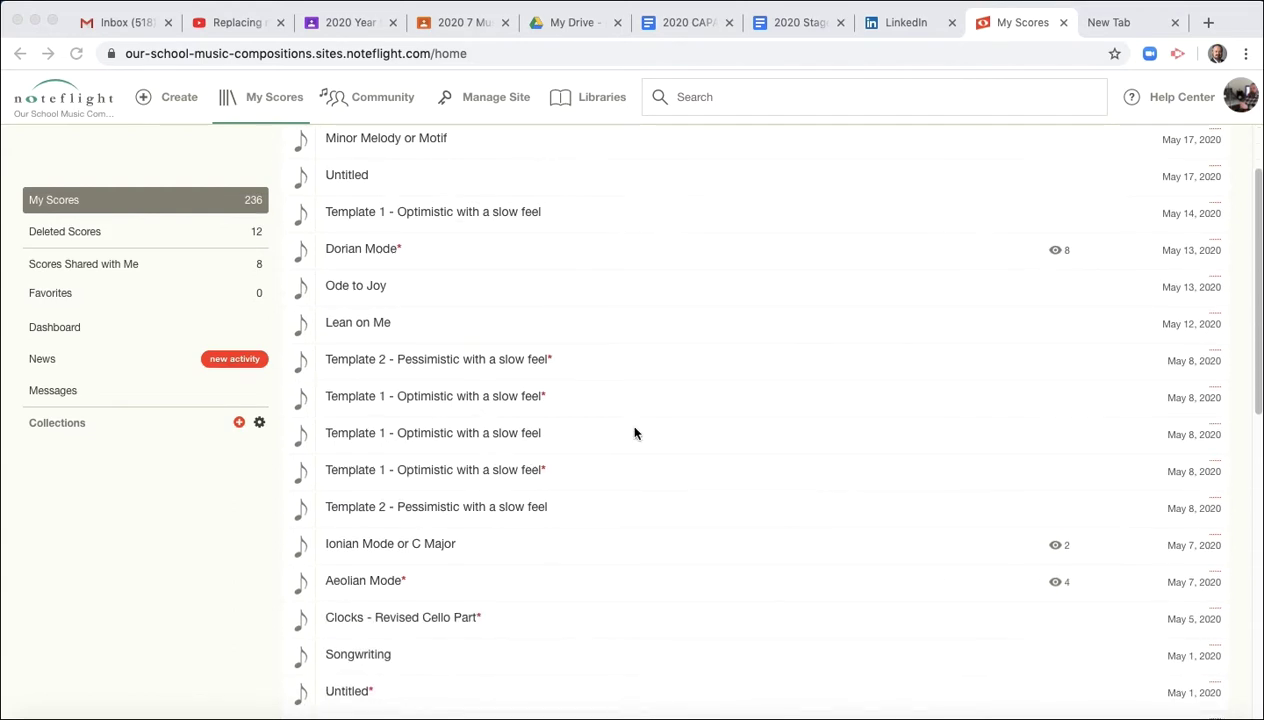
{"action": "left_click", "coordinate": [460, 405]}
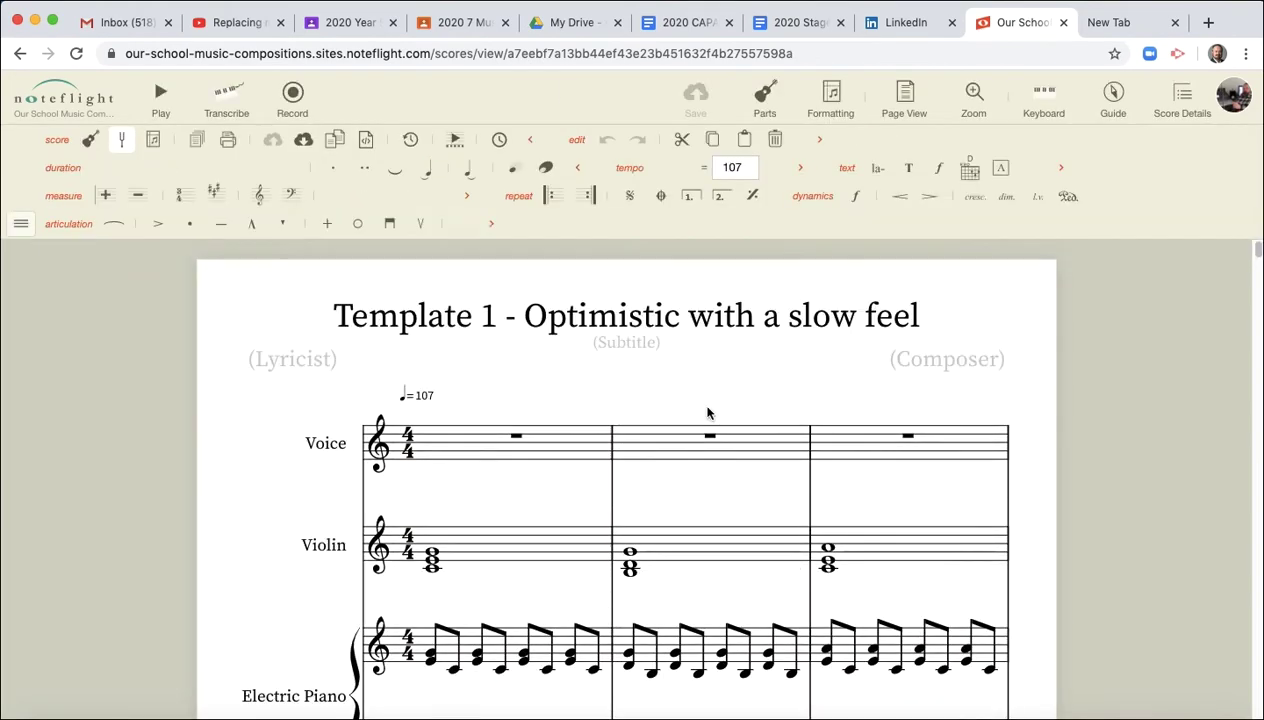
Step: Scroll the loaded template to the second system showing Voice measures 4–6
{"action": "scroll", "coordinate": [760, 440], "scroll_direction": "down", "scroll_amount": 5}
{"action": "scroll", "coordinate": [766, 444], "scroll_direction": "down", "scroll_amount": 15}
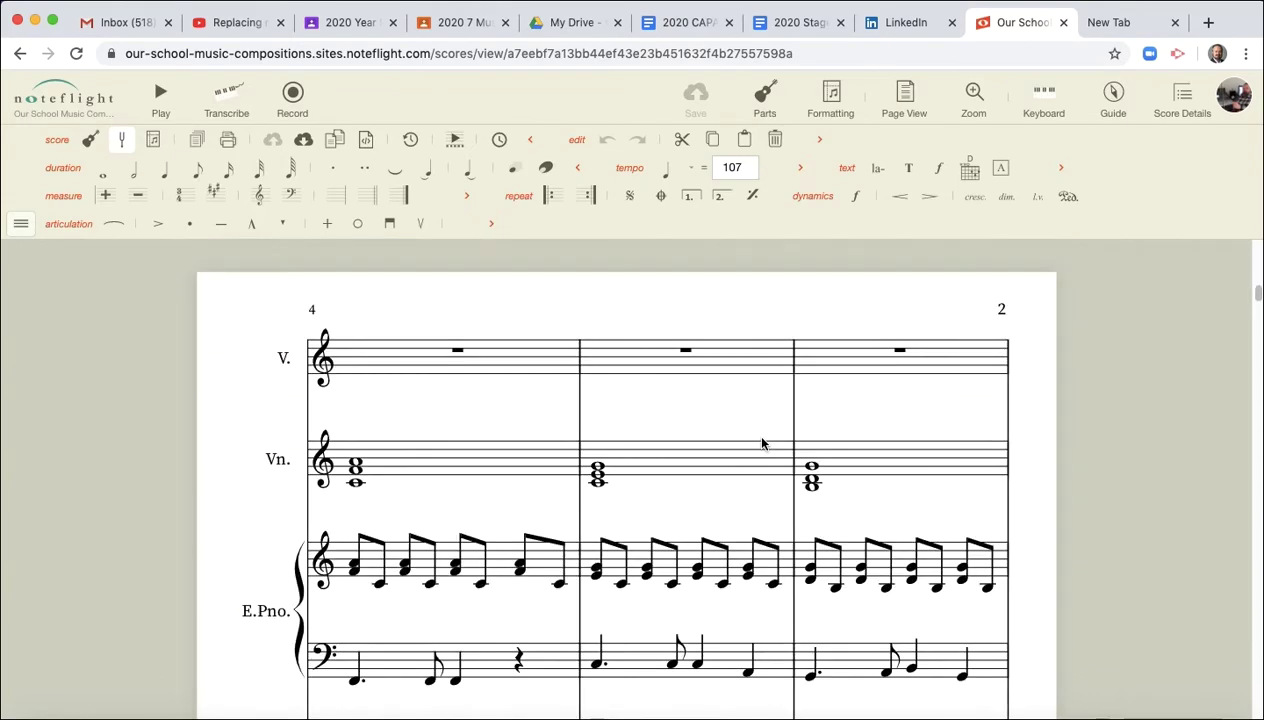
{"action": "scroll", "coordinate": [762, 443], "scroll_direction": "down", "scroll_amount": 2}
{"action": "scroll", "coordinate": [776, 468], "scroll_direction": "up", "scroll_amount": 2}
{"action": "scroll", "coordinate": [776, 468], "scroll_direction": "up", "scroll_amount": 1}
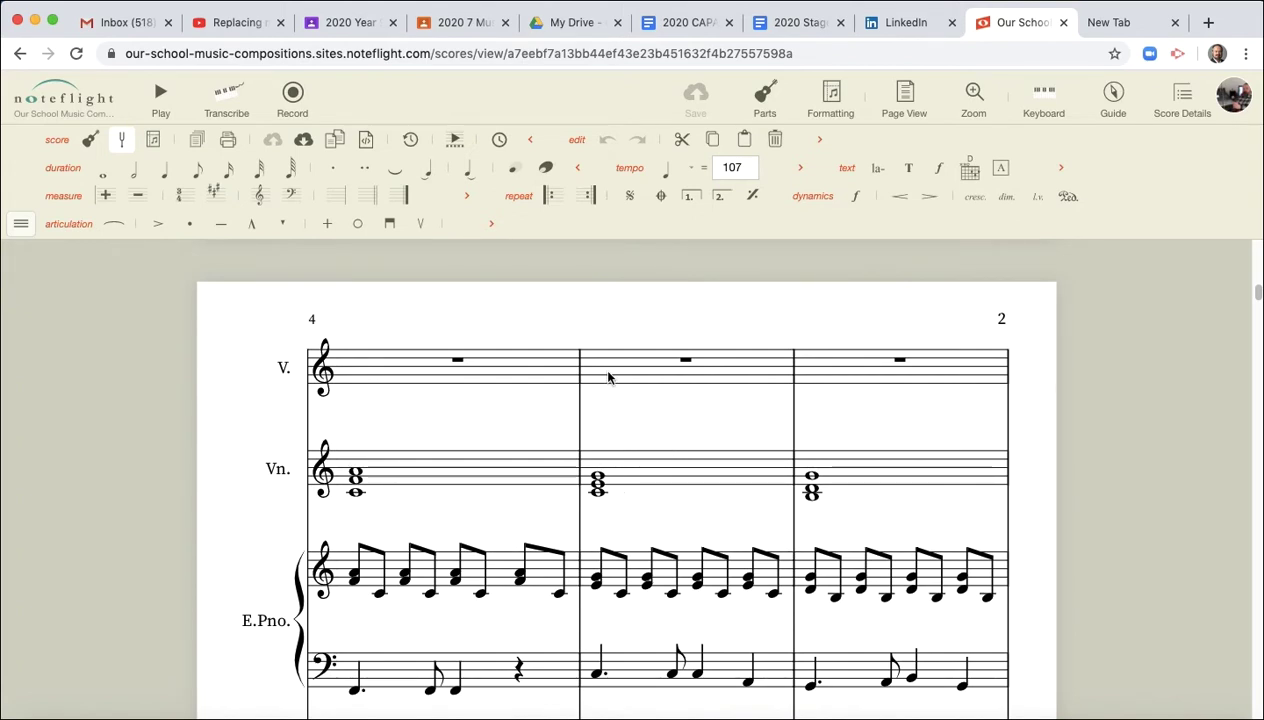
Step: Select the whole-rest measure 5 on the V. (Voice) staff
{"action": "left_click", "coordinate": [608, 377]}
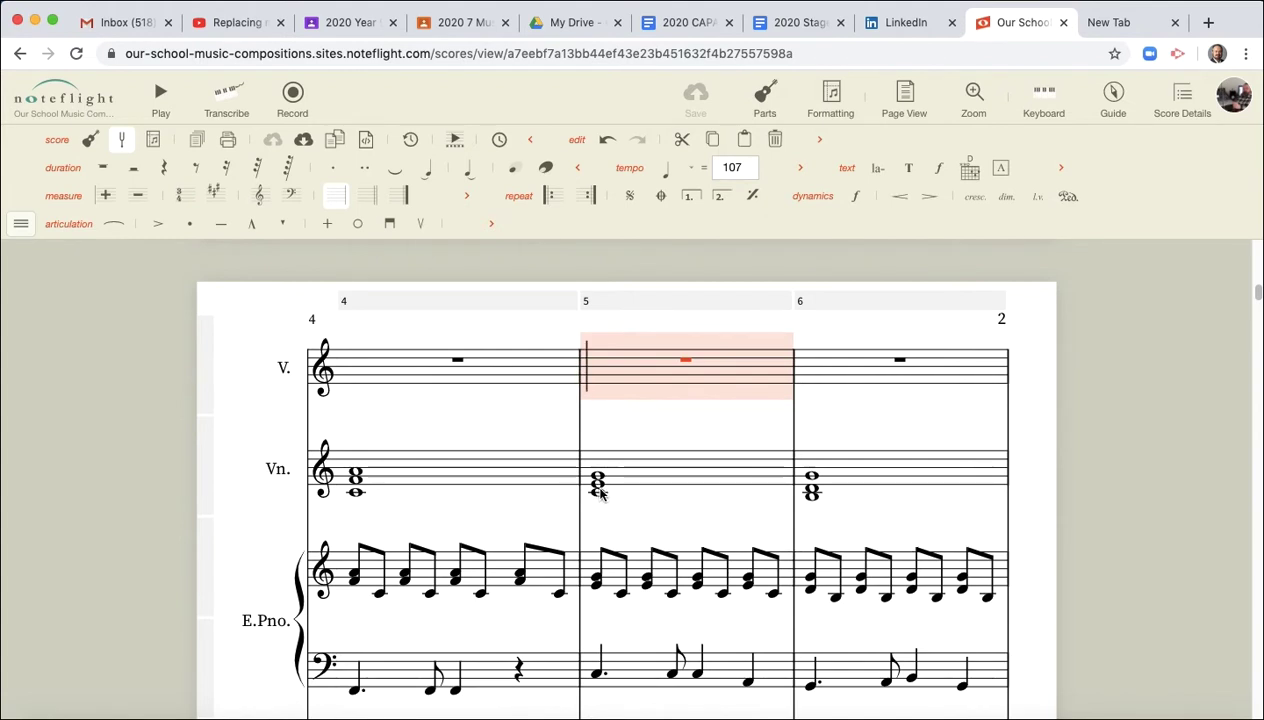
Step: Enter quarter notes G, G, E and G into measure 5 of the Voice staff
{"action": "left_click", "coordinate": [597, 376]}
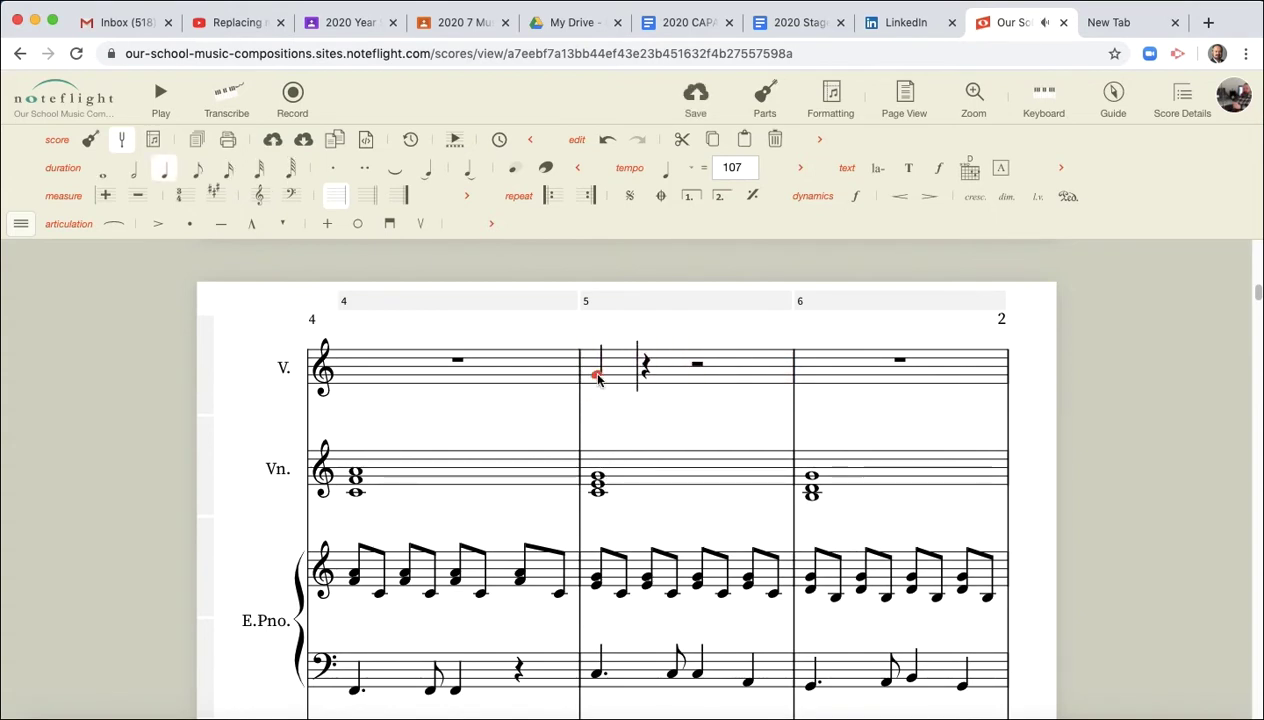
{"action": "key", "text": "XF86AudioRaiseVolume"}
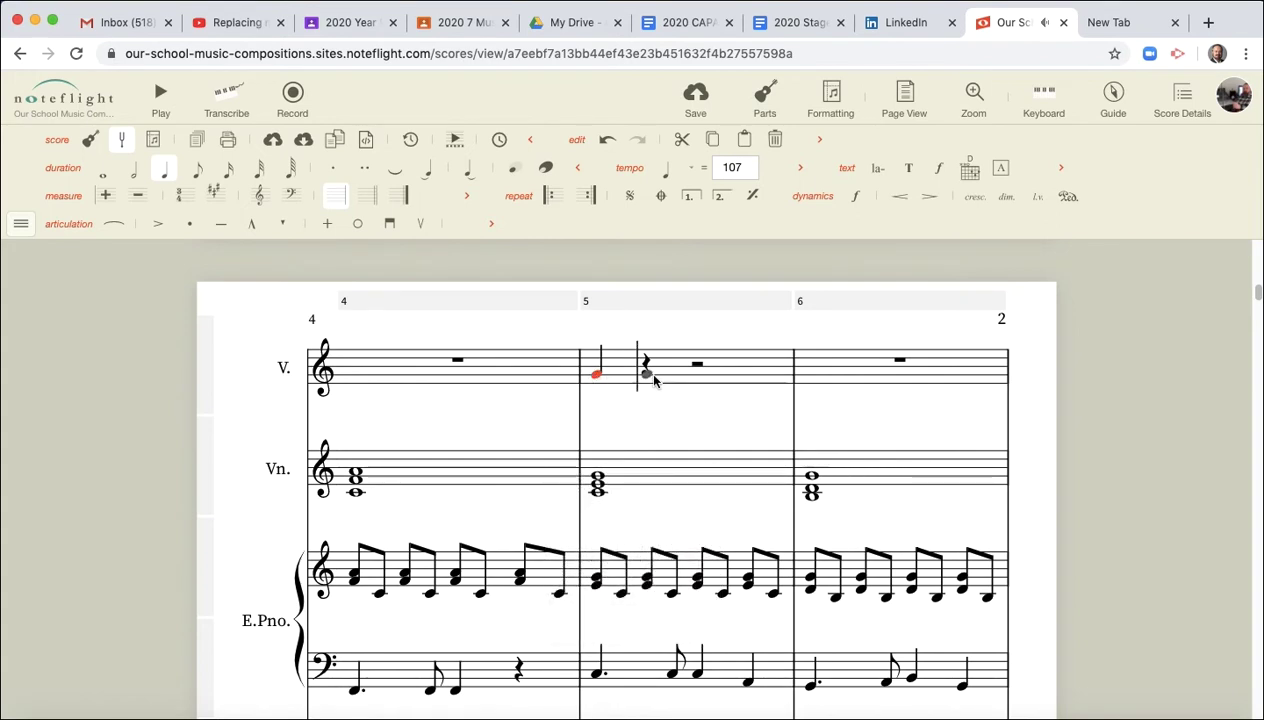
{"action": "left_click", "coordinate": [648, 374]}
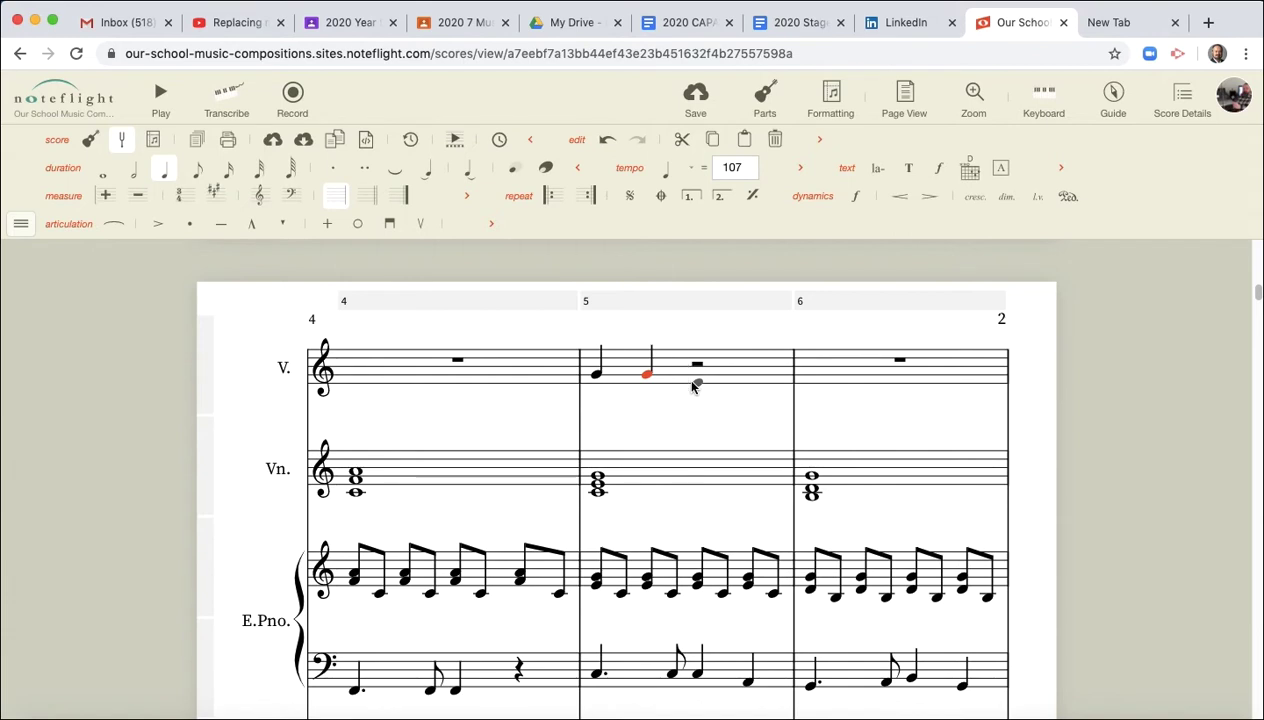
{"action": "left_click", "coordinate": [695, 386]}
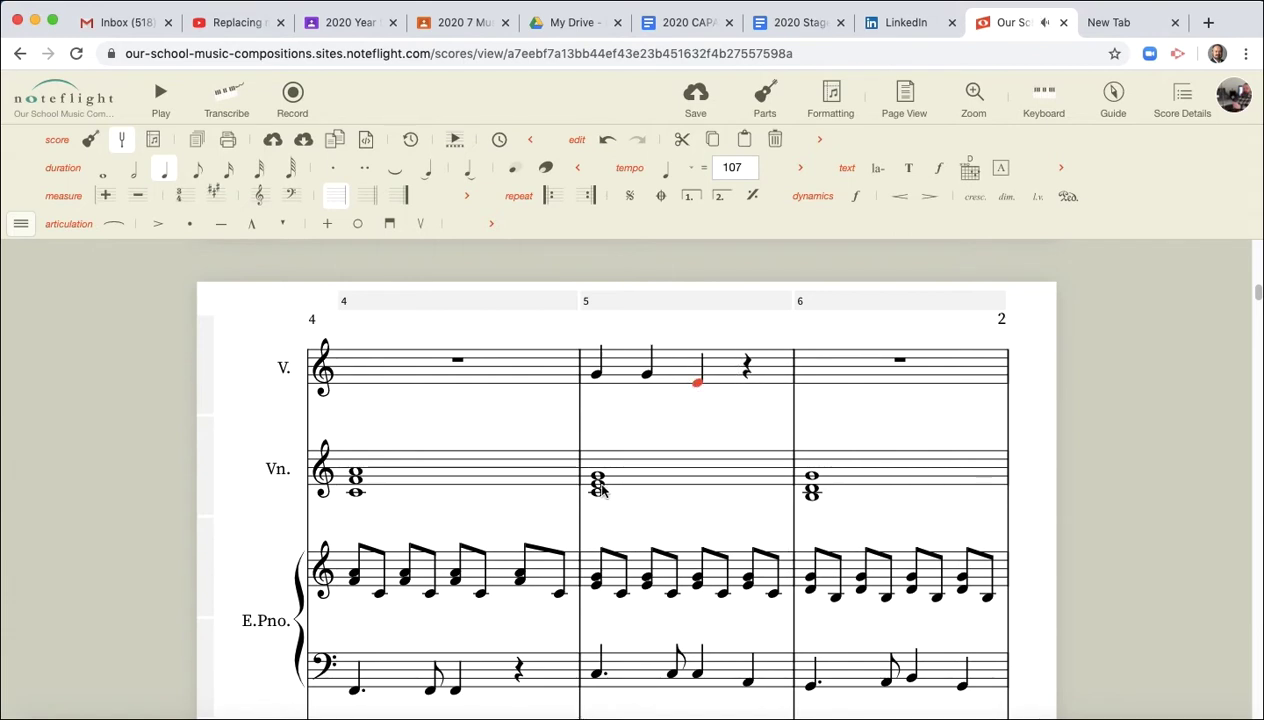
{"action": "left_click", "coordinate": [749, 376]}
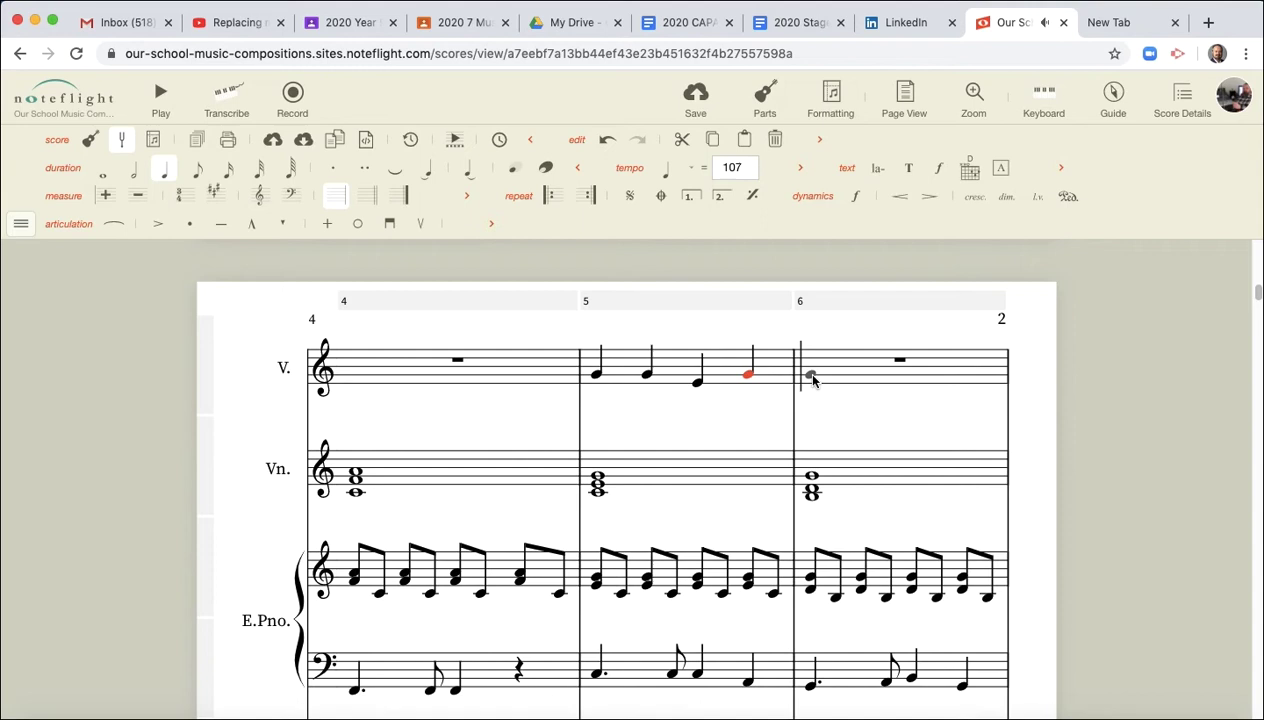
Step: Shorten the third note to an eighth E and fill the following eighth rest with A
{"action": "left_click", "coordinate": [698, 388]}
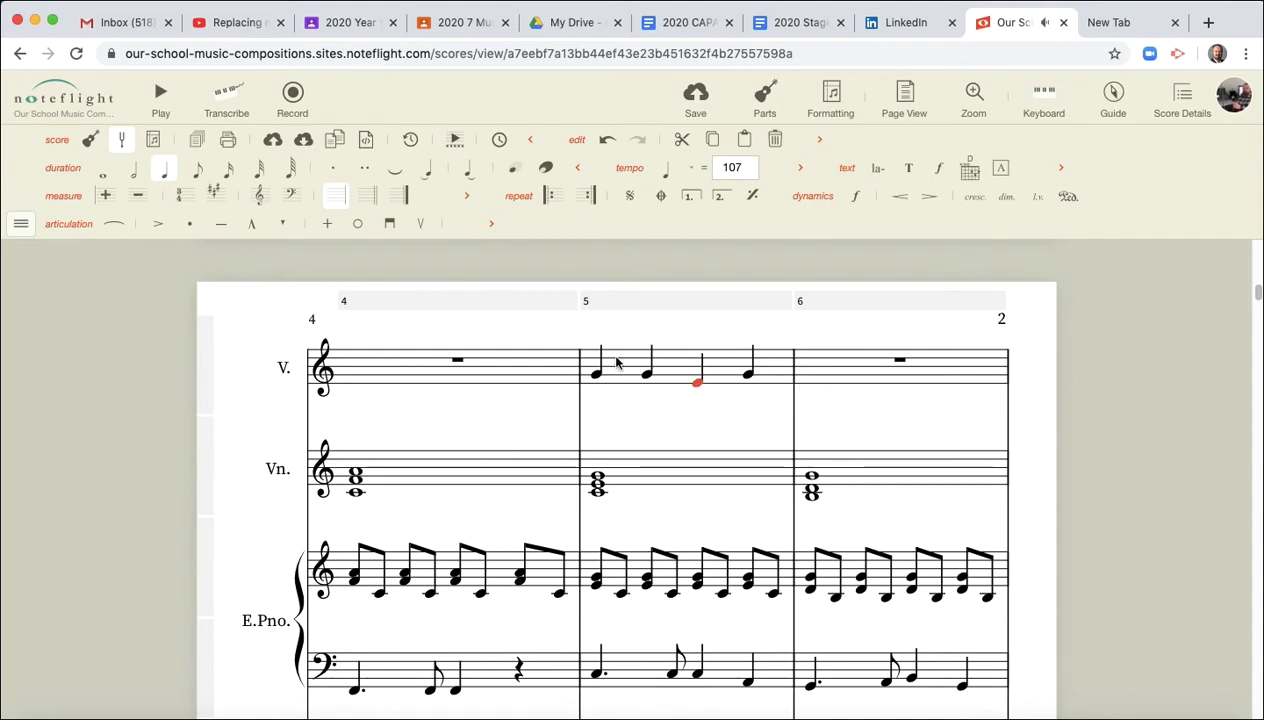
{"action": "left_click", "coordinate": [193, 178]}
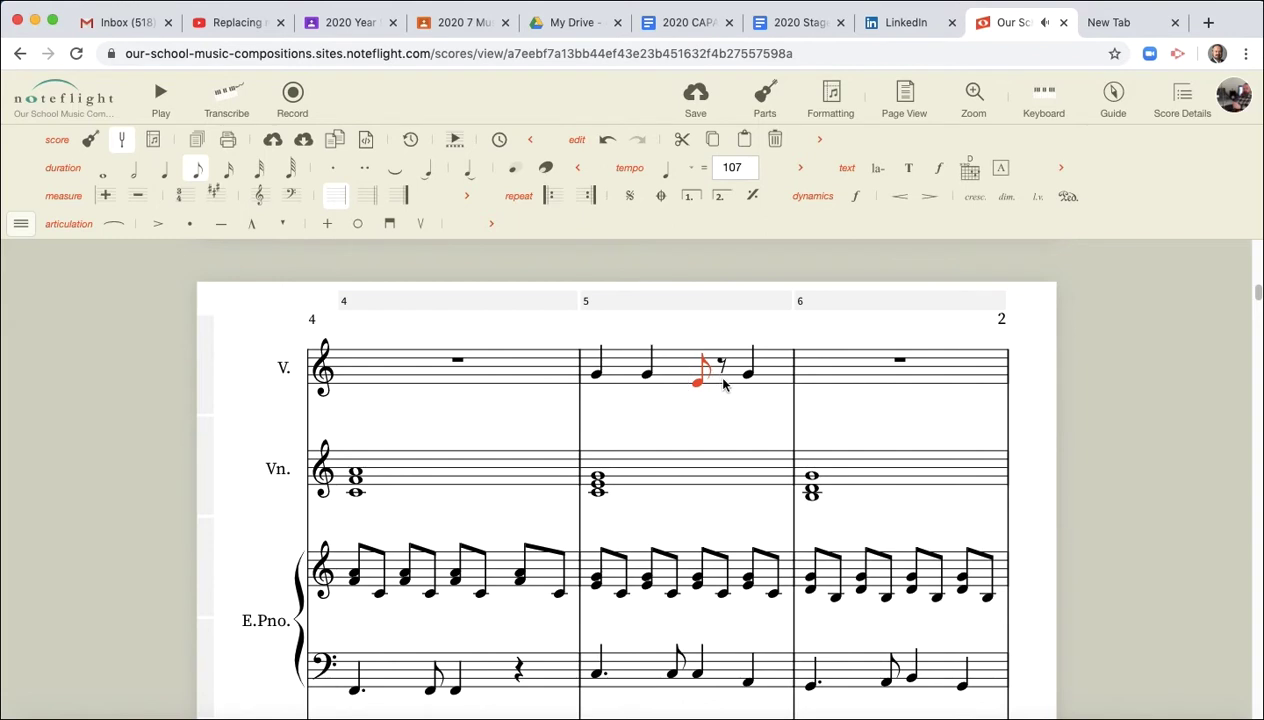
{"action": "scroll", "coordinate": [722, 380], "scroll_direction": "down", "scroll_amount": 1}
{"action": "key", "text": "Right"}
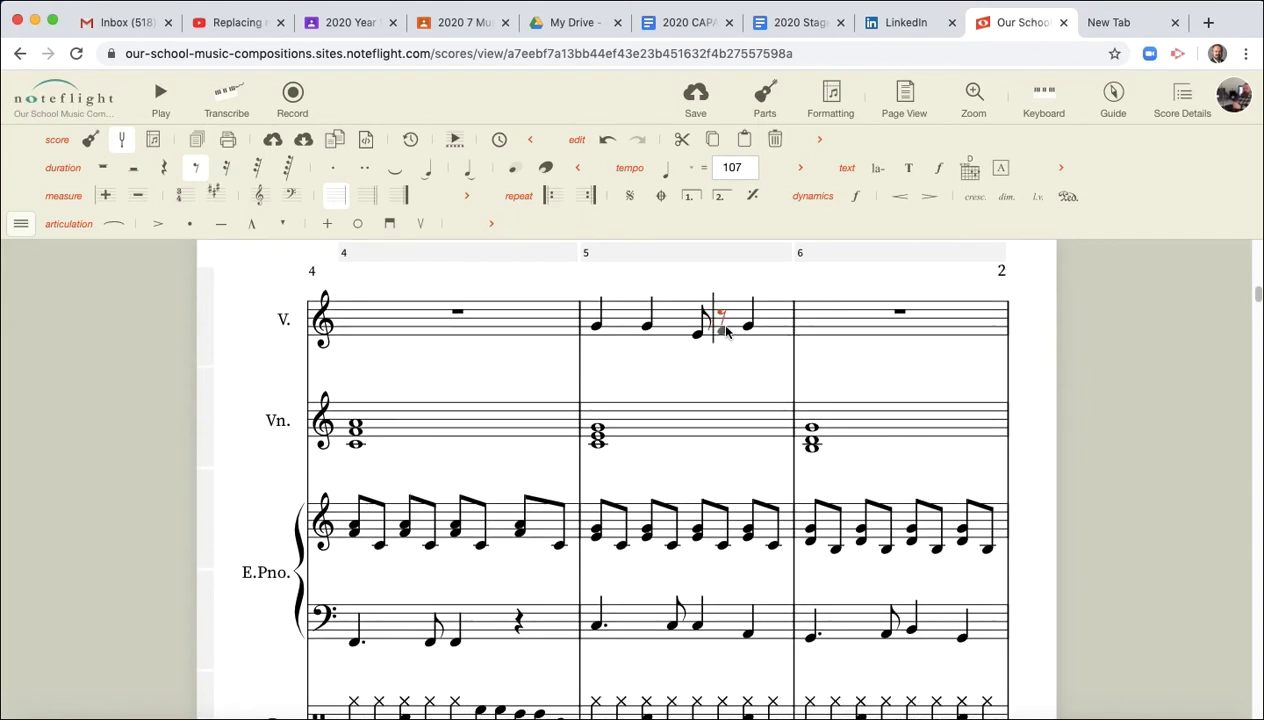
{"action": "left_click", "coordinate": [725, 326]}
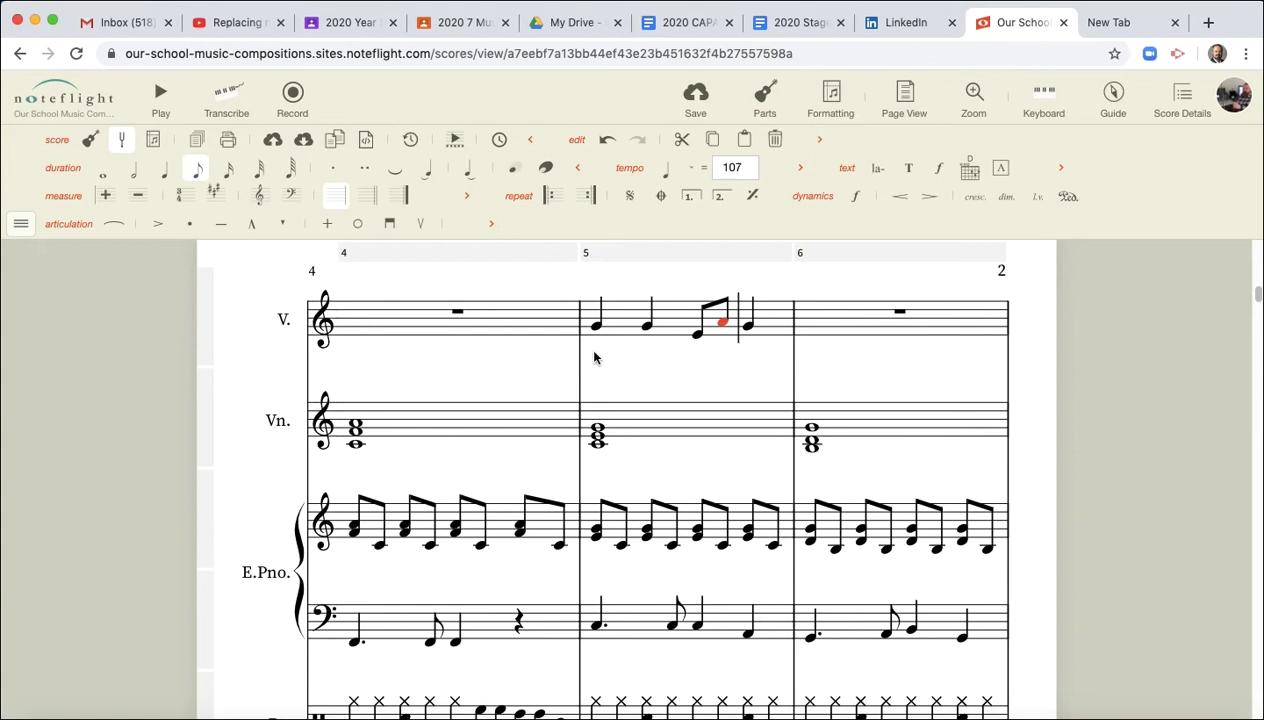
{"action": "left_click", "coordinate": [806, 334]}
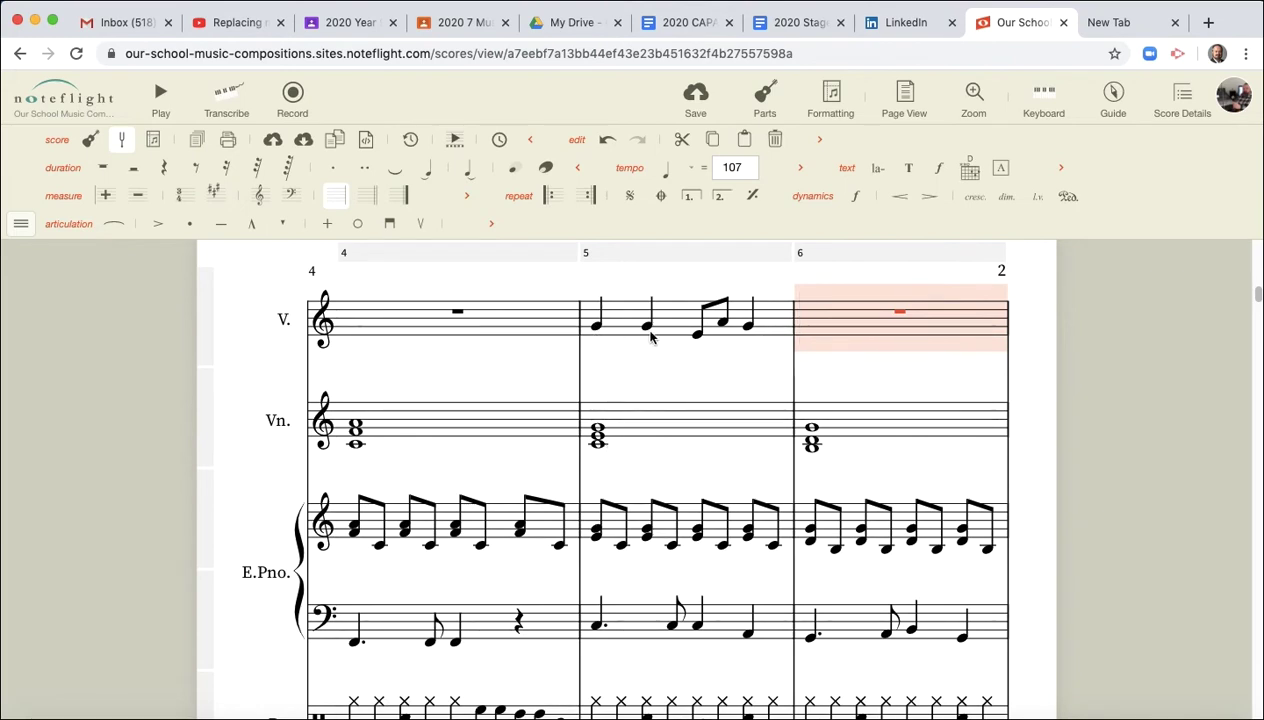
{"action": "left_click", "coordinate": [726, 327]}
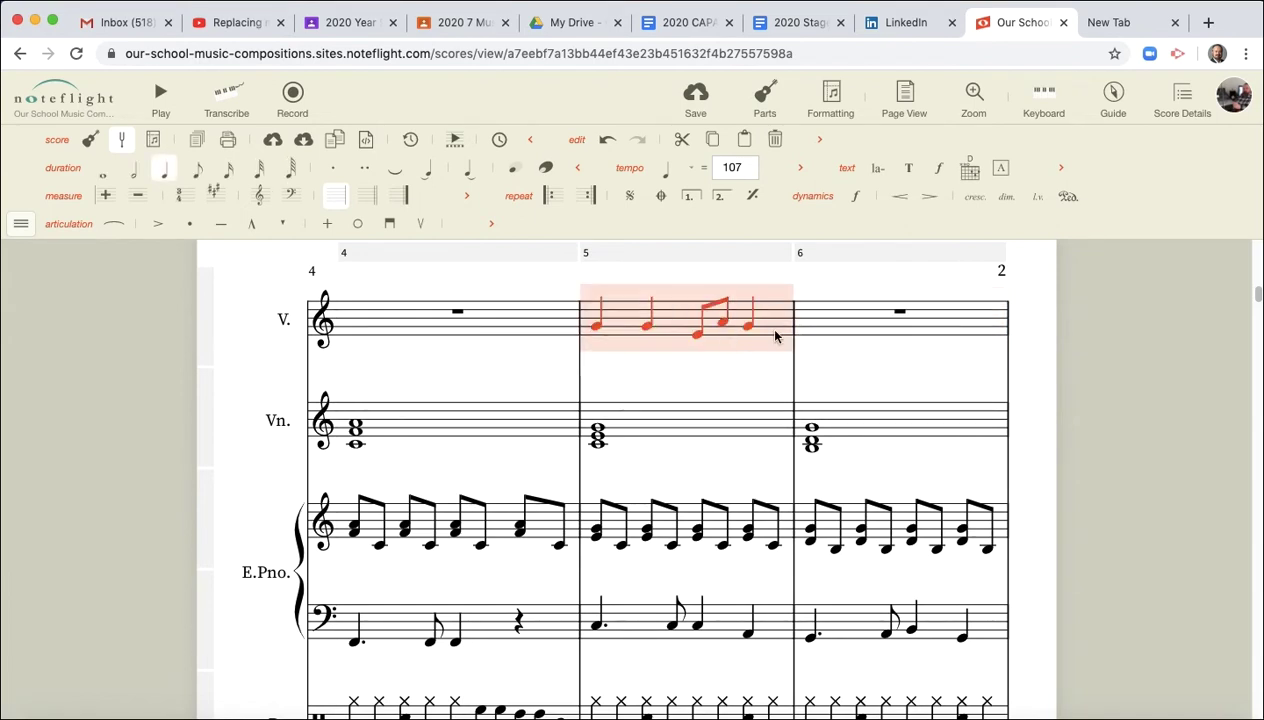
{"action": "left_click", "coordinate": [717, 377]}
{"action": "left_click", "coordinate": [724, 323]}
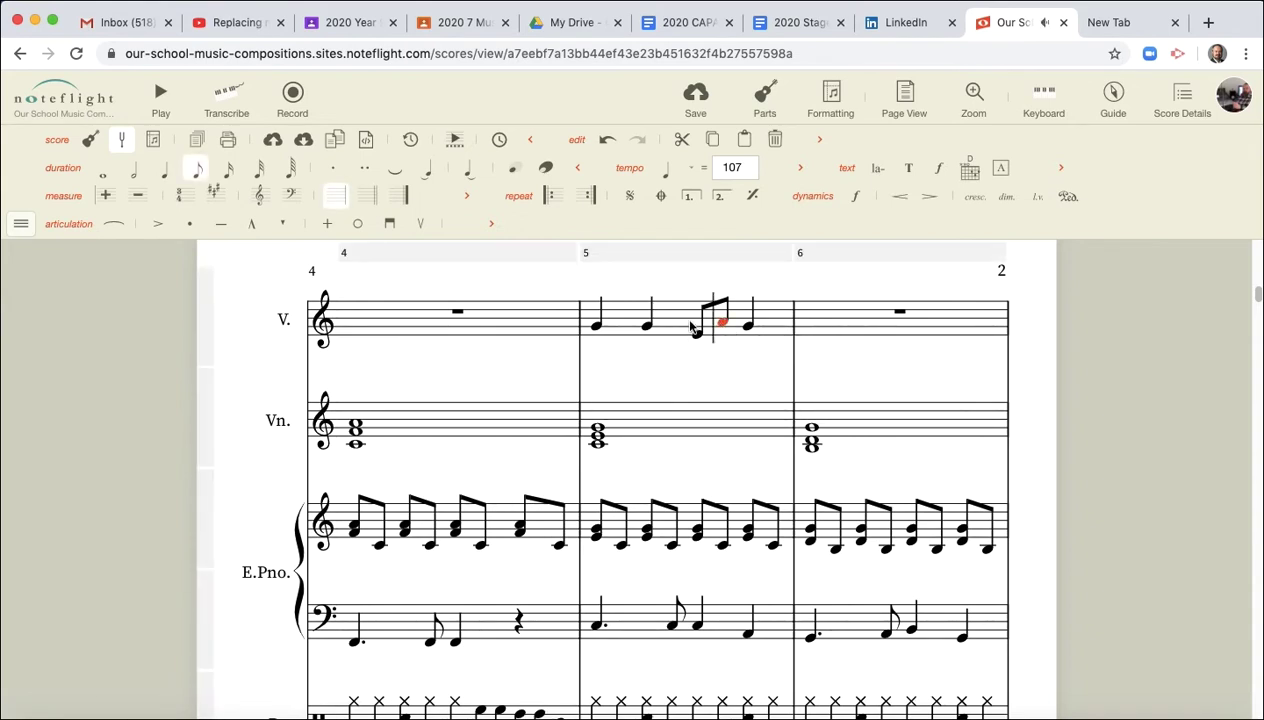
{"action": "key", "text": "BackSpace"}
{"action": "key", "text": "ctrl+z"}
{"action": "left_click", "coordinate": [693, 337]}
{"action": "key", "text": "5"}
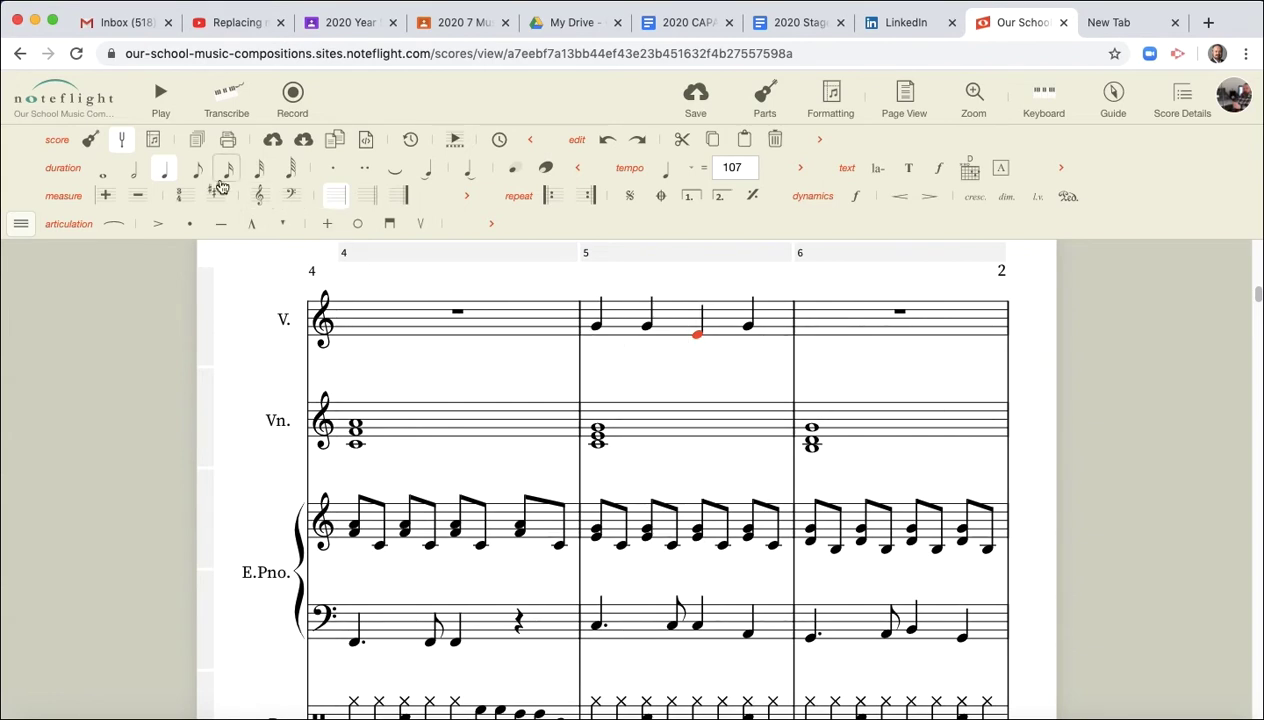
{"action": "key", "text": "4"}
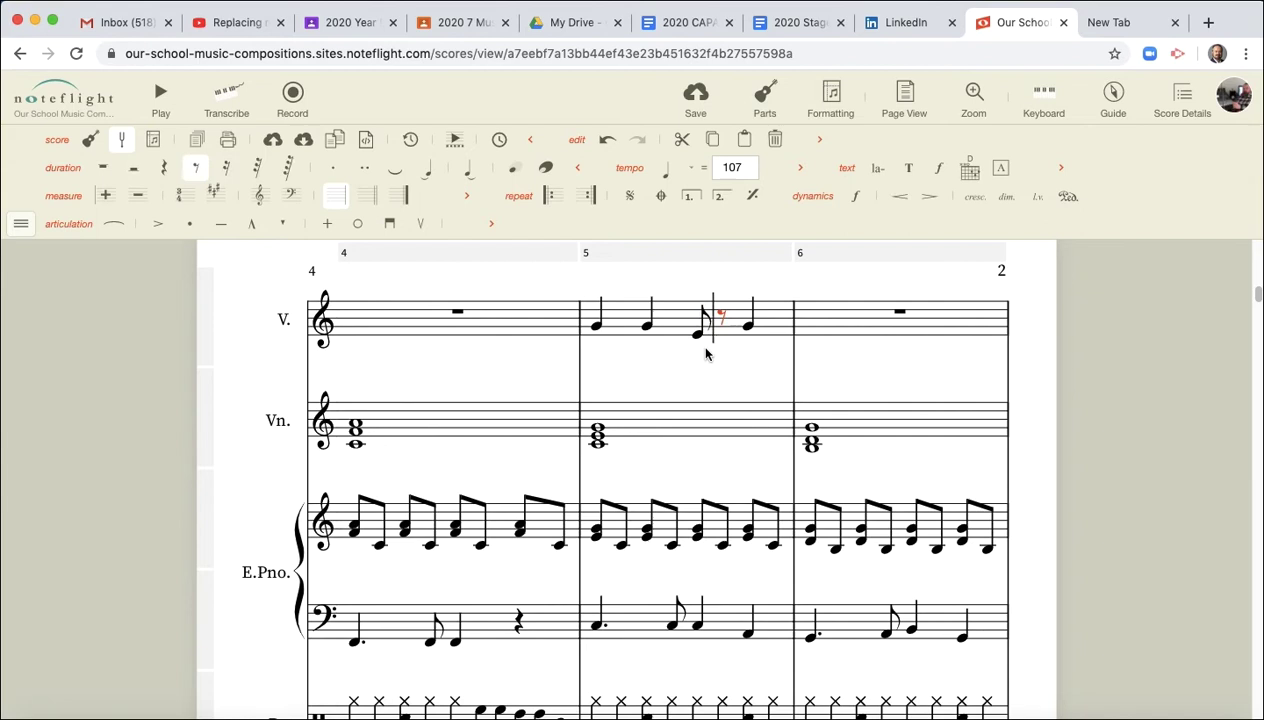
{"action": "left_click", "coordinate": [722, 315]}
{"action": "left_click", "coordinate": [724, 325]}
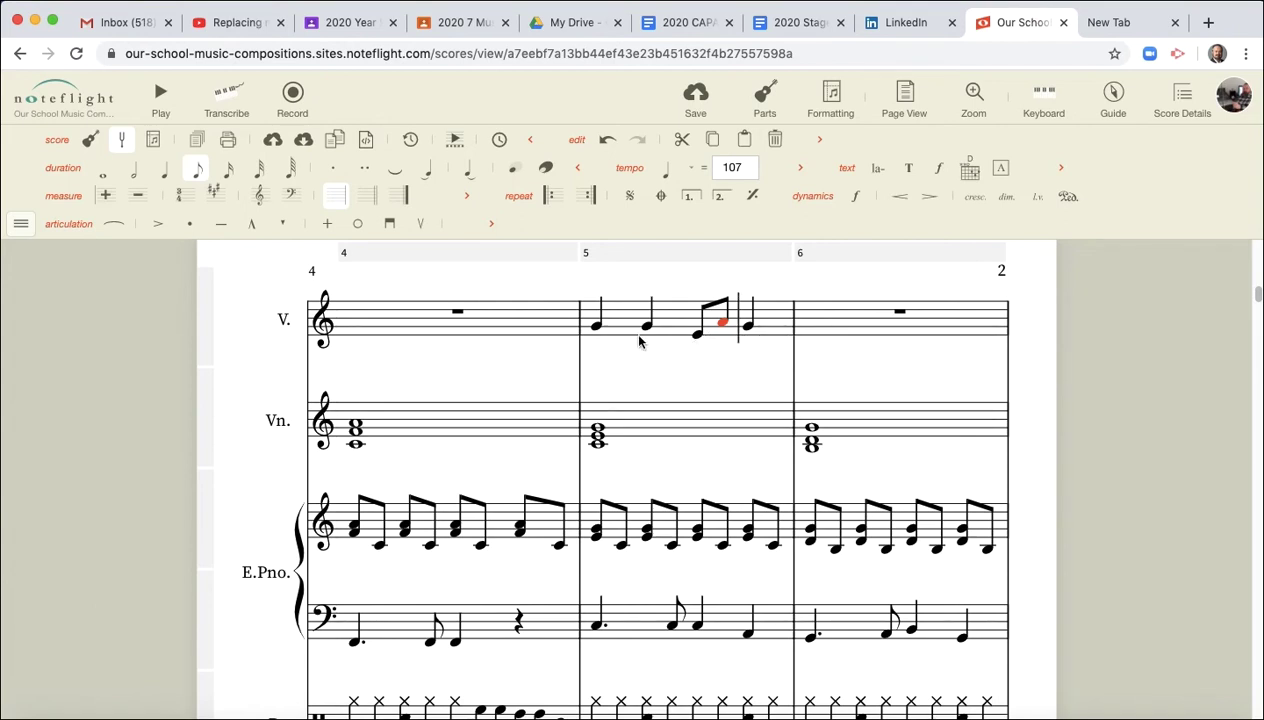
{"action": "left_click", "coordinate": [588, 316]}
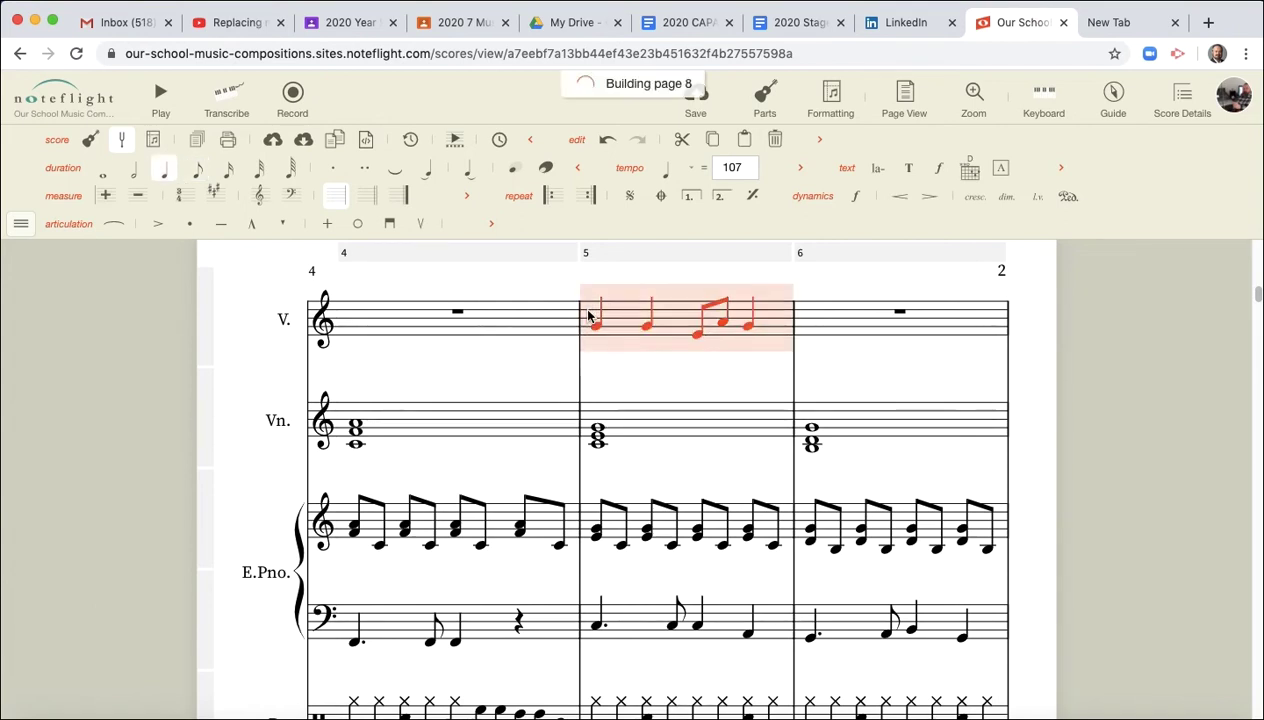
{"action": "key", "text": "space"}
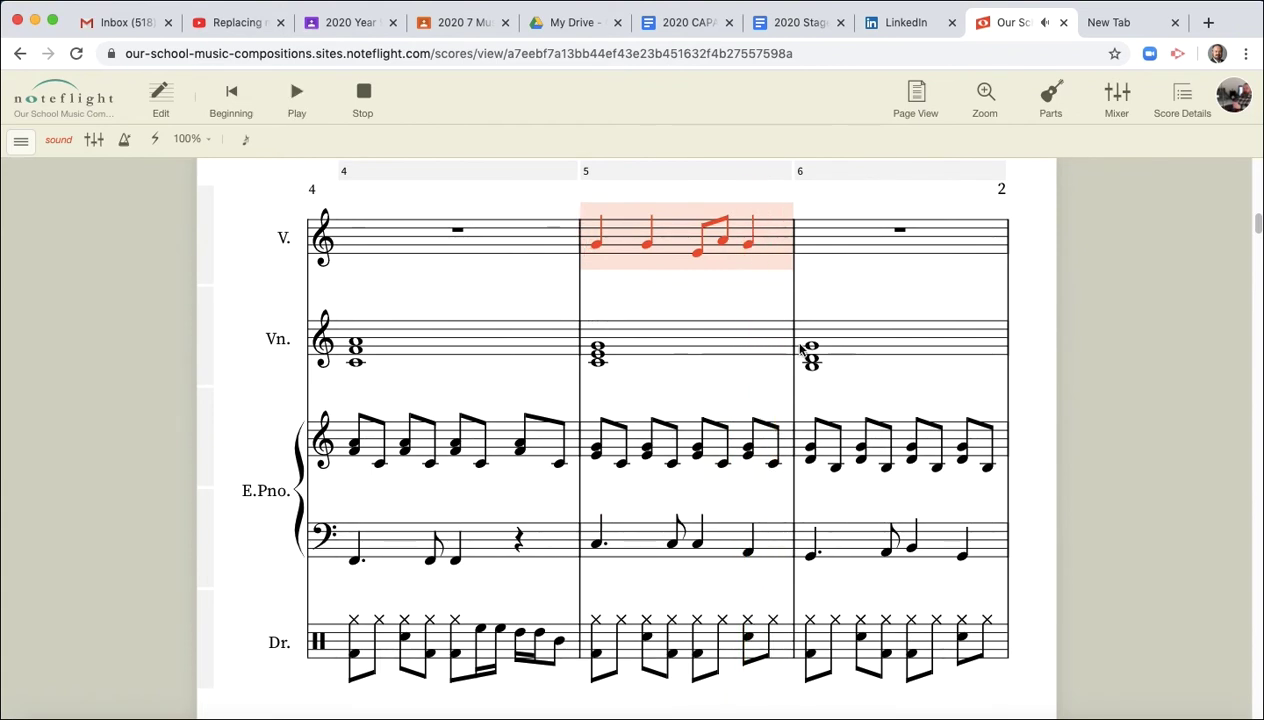
{"action": "left_click", "coordinate": [806, 245]}
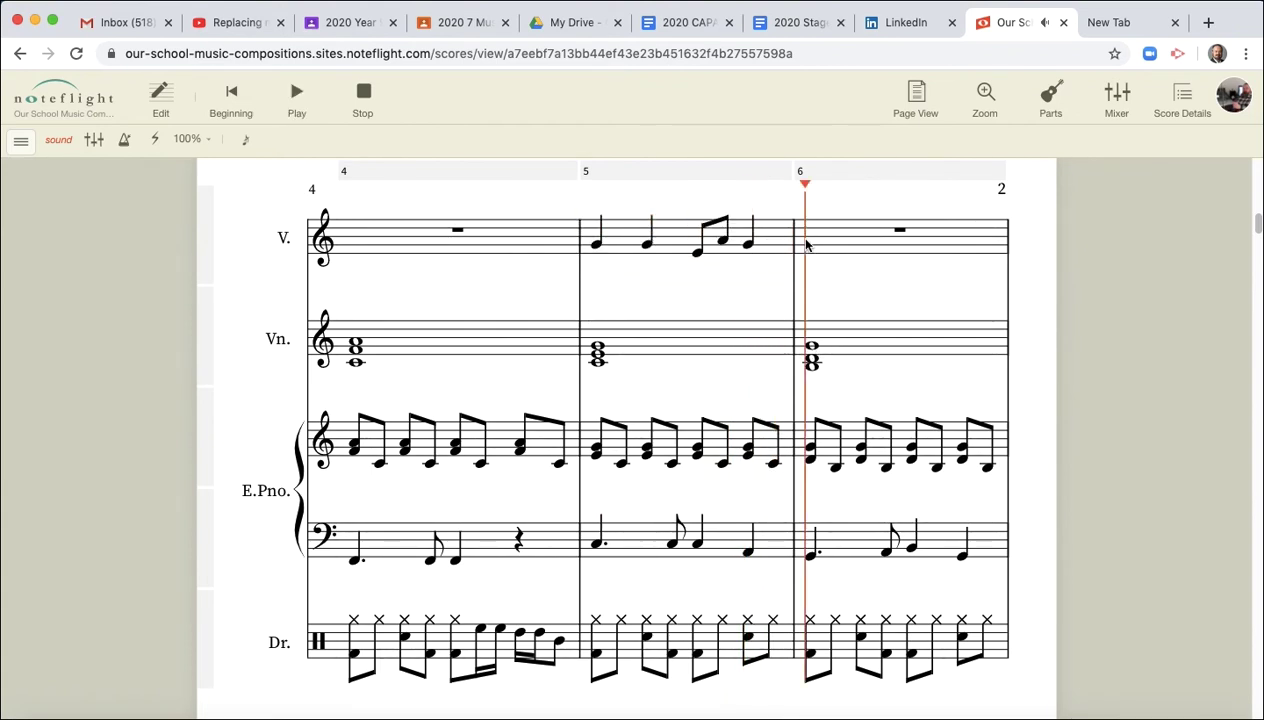
{"action": "left_click", "coordinate": [177, 118]}
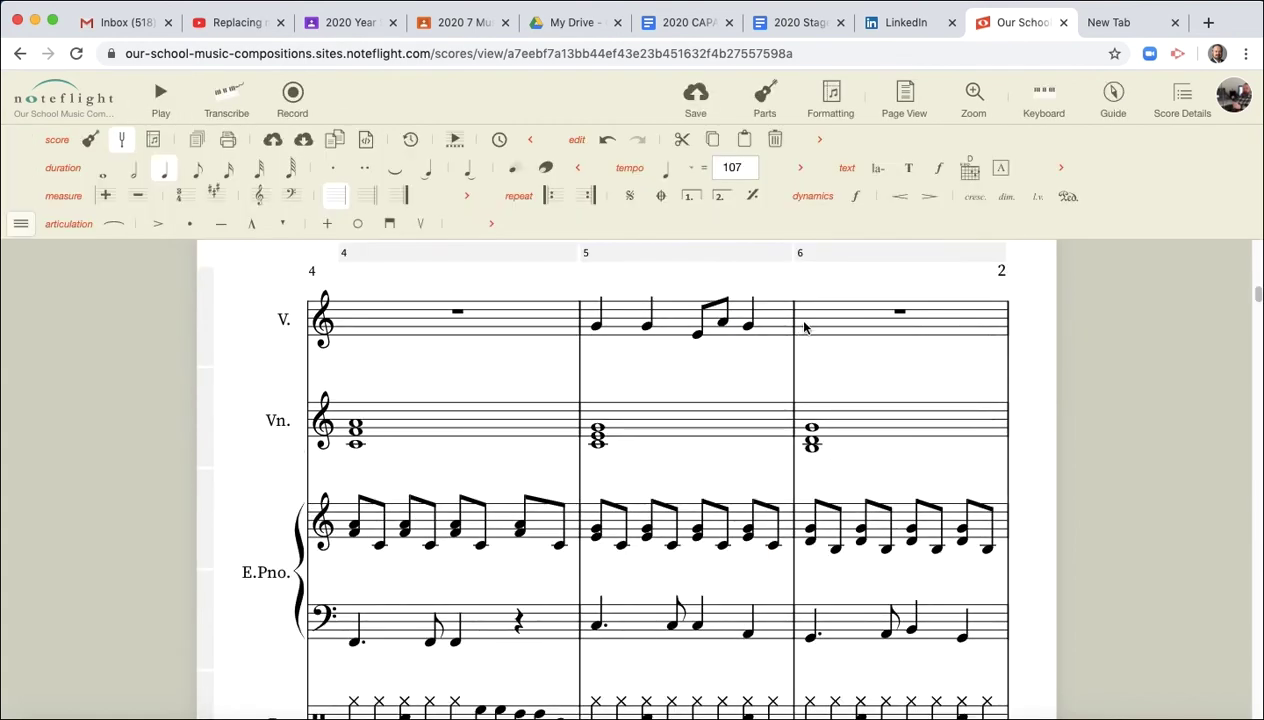
Step: Fill Voice measure 6 with four quarter notes: G, G, E and a closing note
{"action": "left_click", "coordinate": [805, 327]}
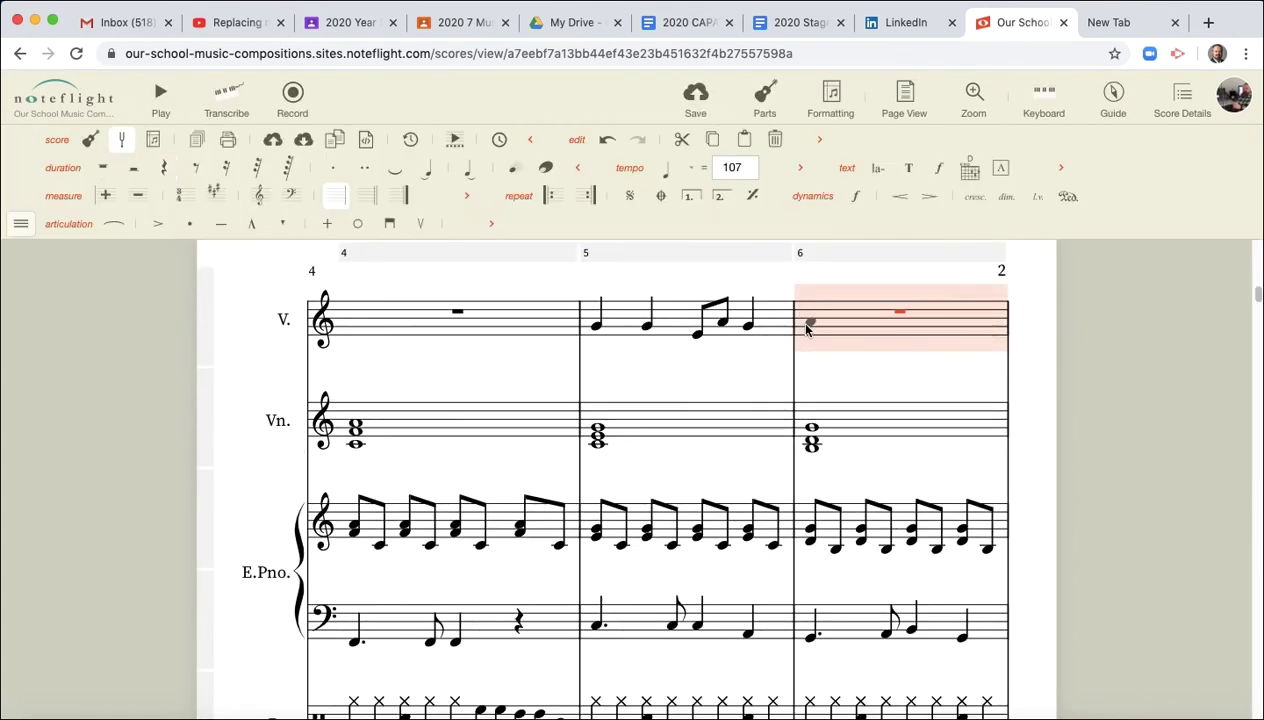
{"action": "left_click", "coordinate": [806, 327]}
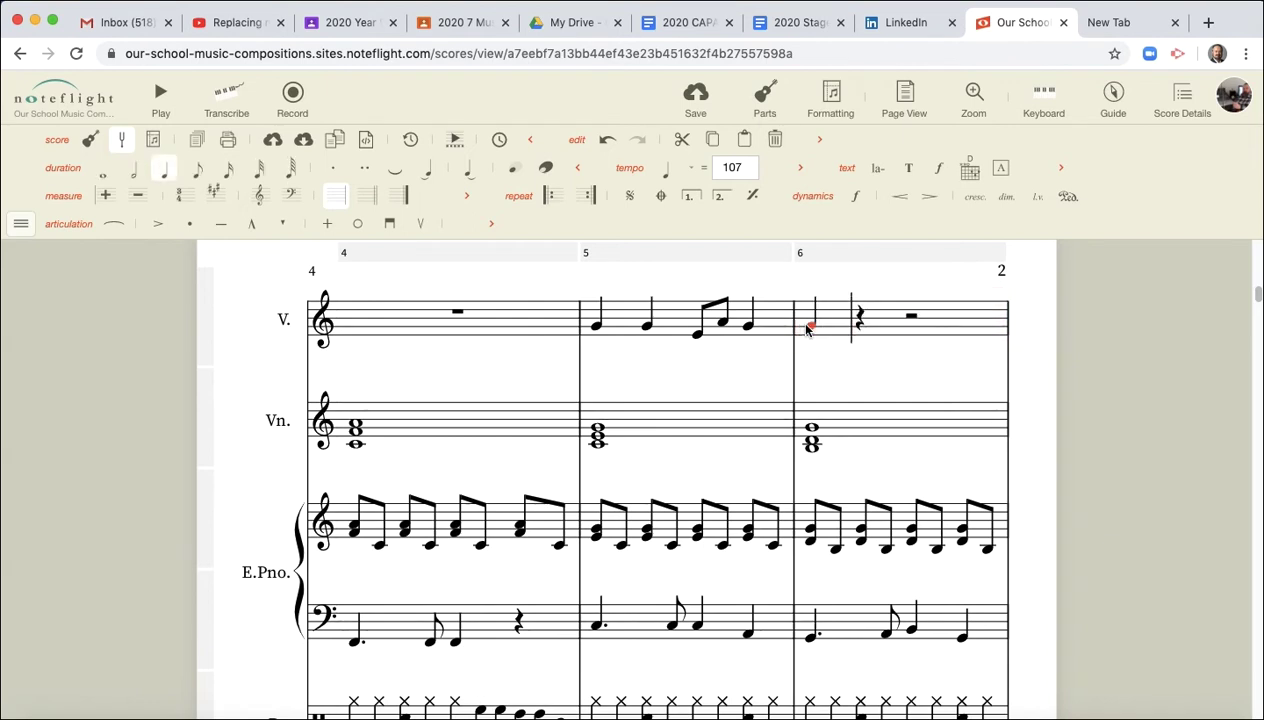
{"action": "left_click", "coordinate": [808, 327]}
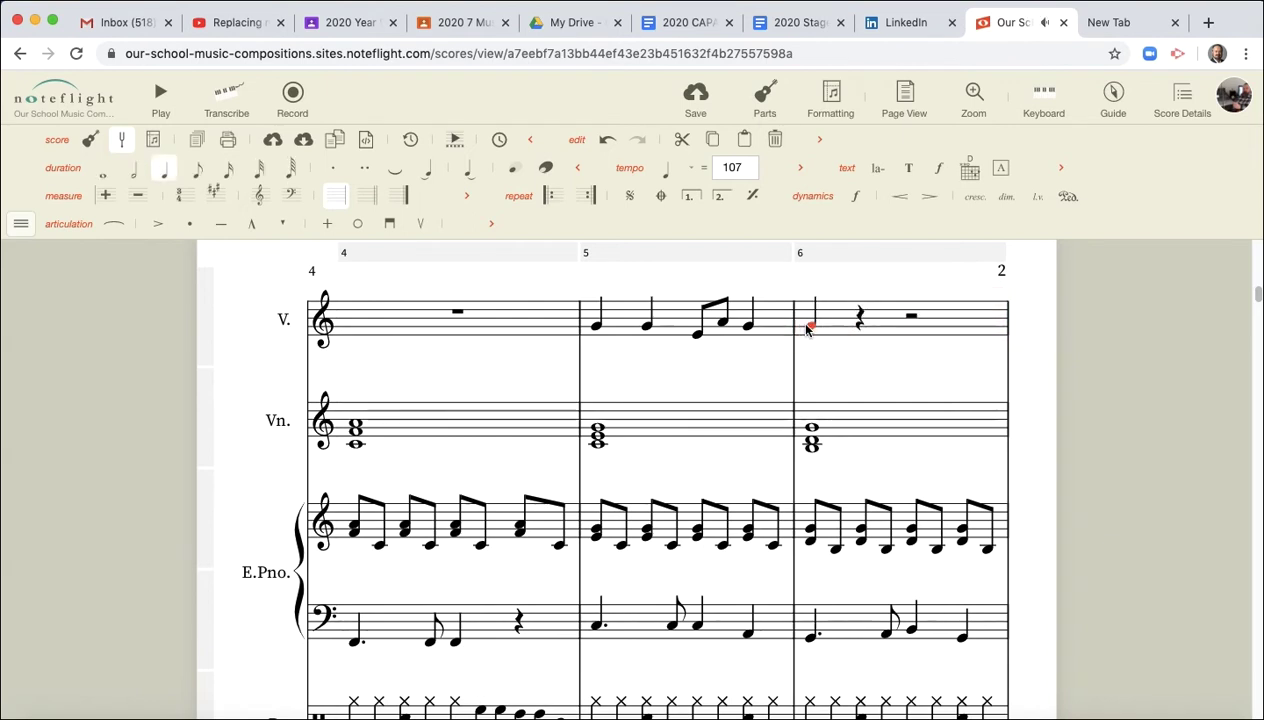
{"action": "left_click", "coordinate": [860, 325]}
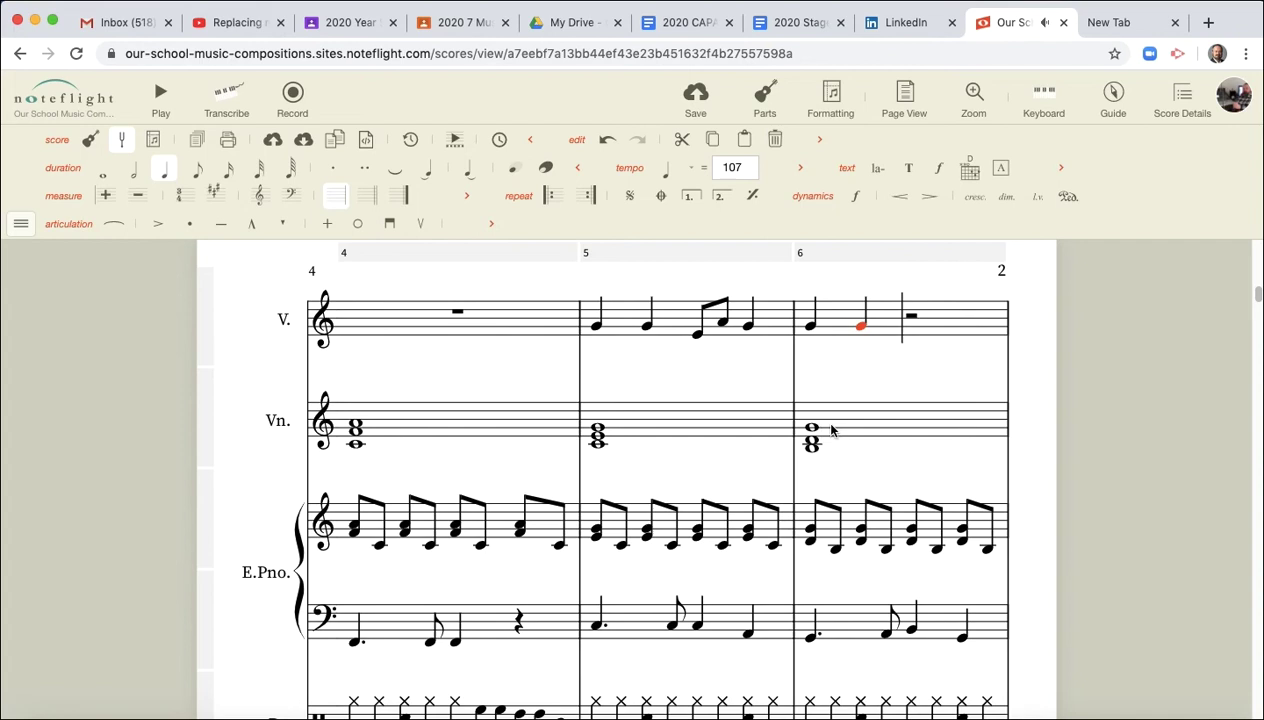
{"action": "left_click", "coordinate": [904, 340]}
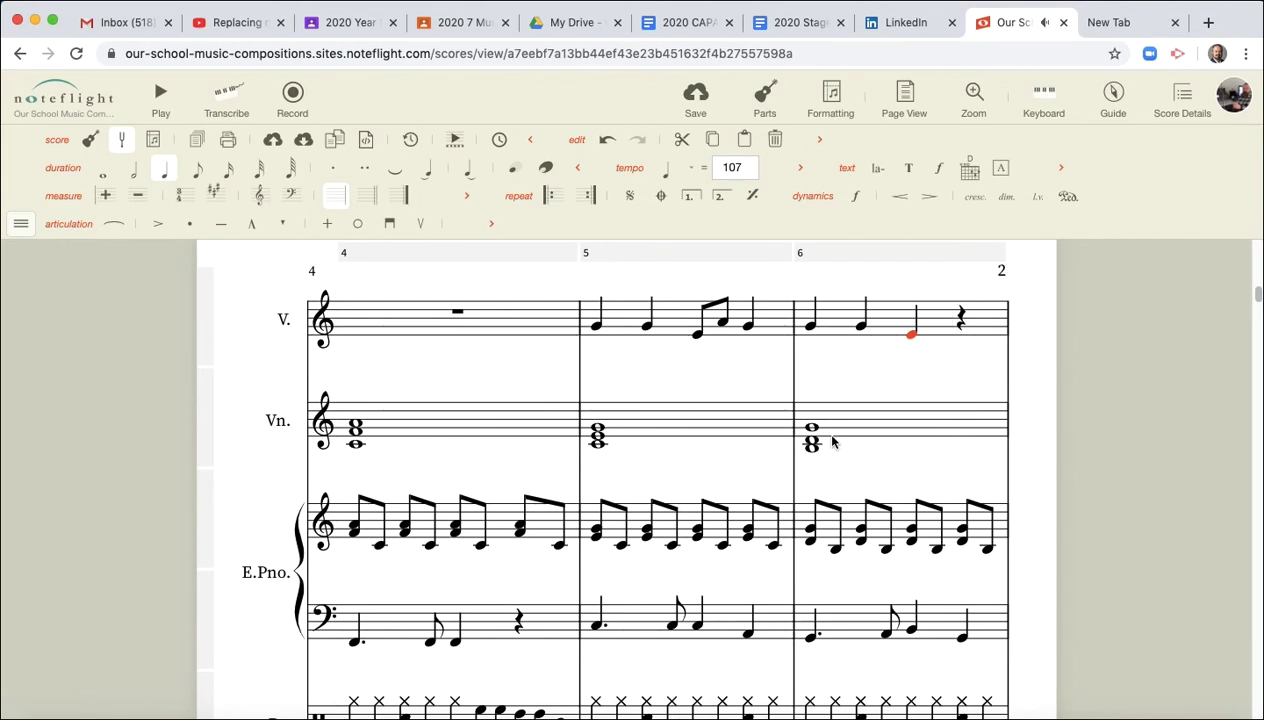
{"action": "left_click", "coordinate": [958, 345]}
{"action": "scroll", "coordinate": [958, 345], "scroll_direction": "down", "scroll_amount": 2}
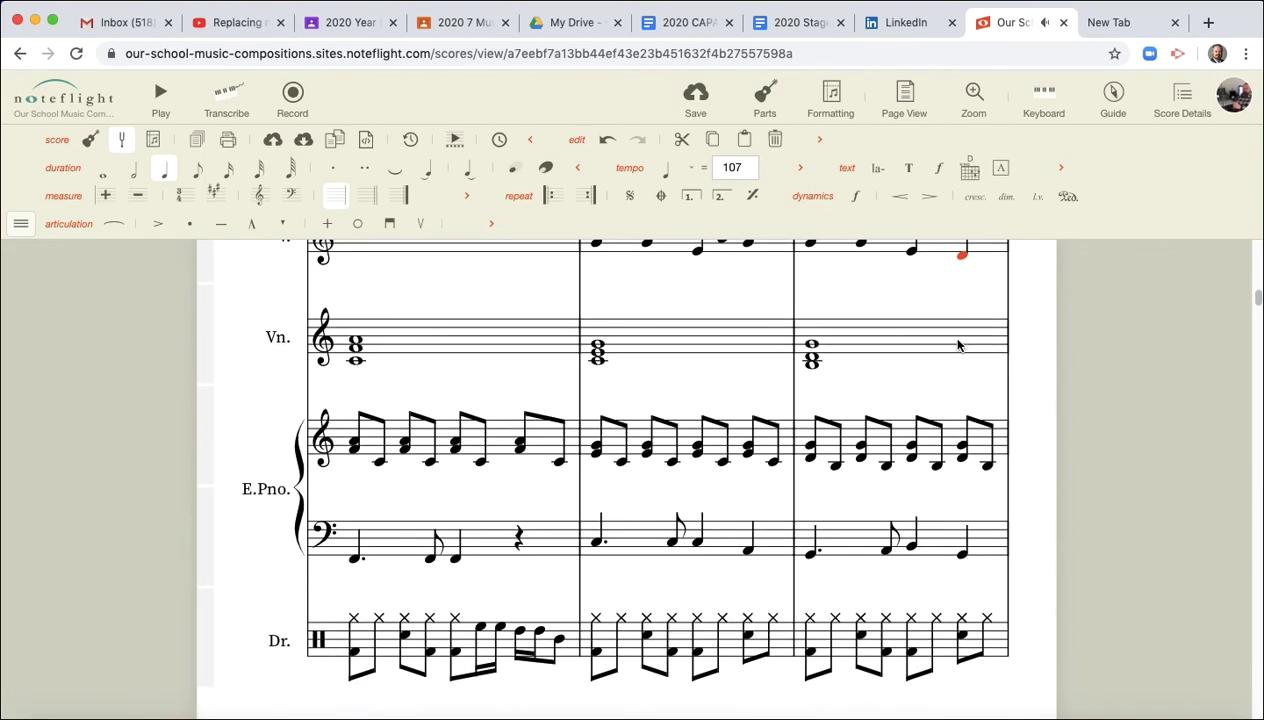
{"action": "scroll", "coordinate": [958, 345], "scroll_direction": "down", "scroll_amount": 10}
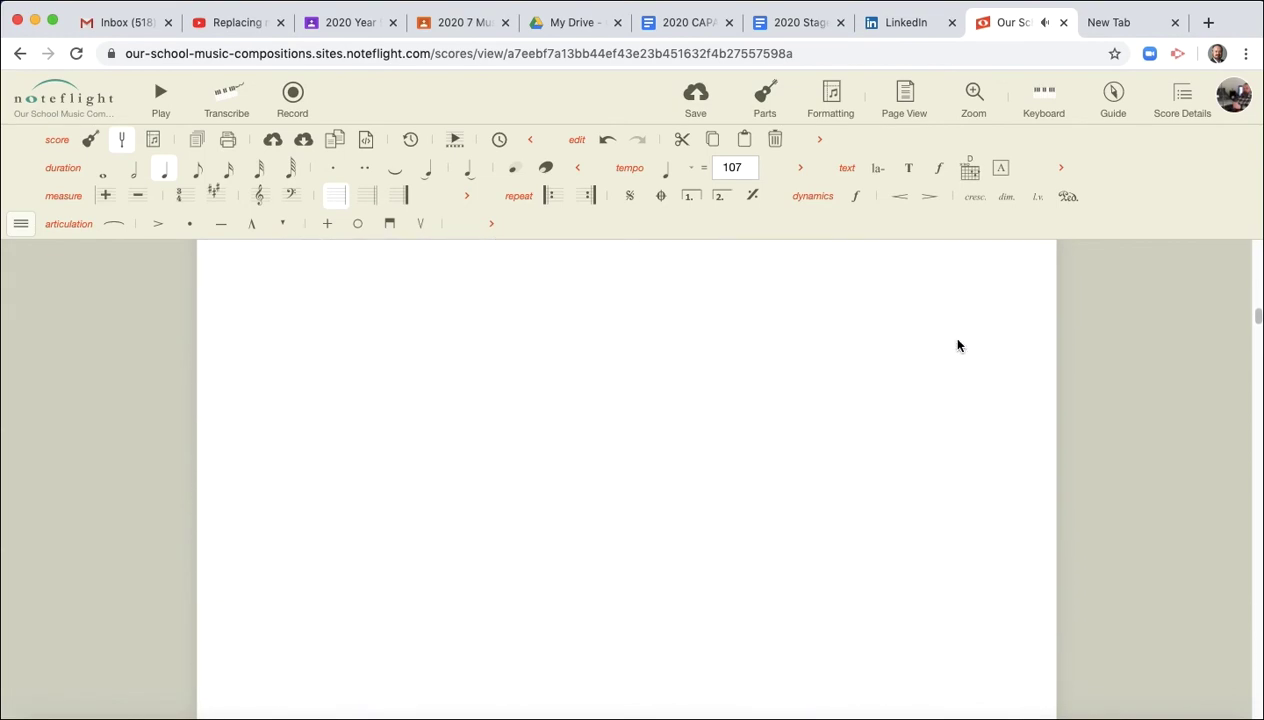
Step: Enter quarter notes E, E, A, A in measure 7 and A, G, F in measure 8
{"action": "scroll", "coordinate": [958, 345], "scroll_direction": "down", "scroll_amount": 5}
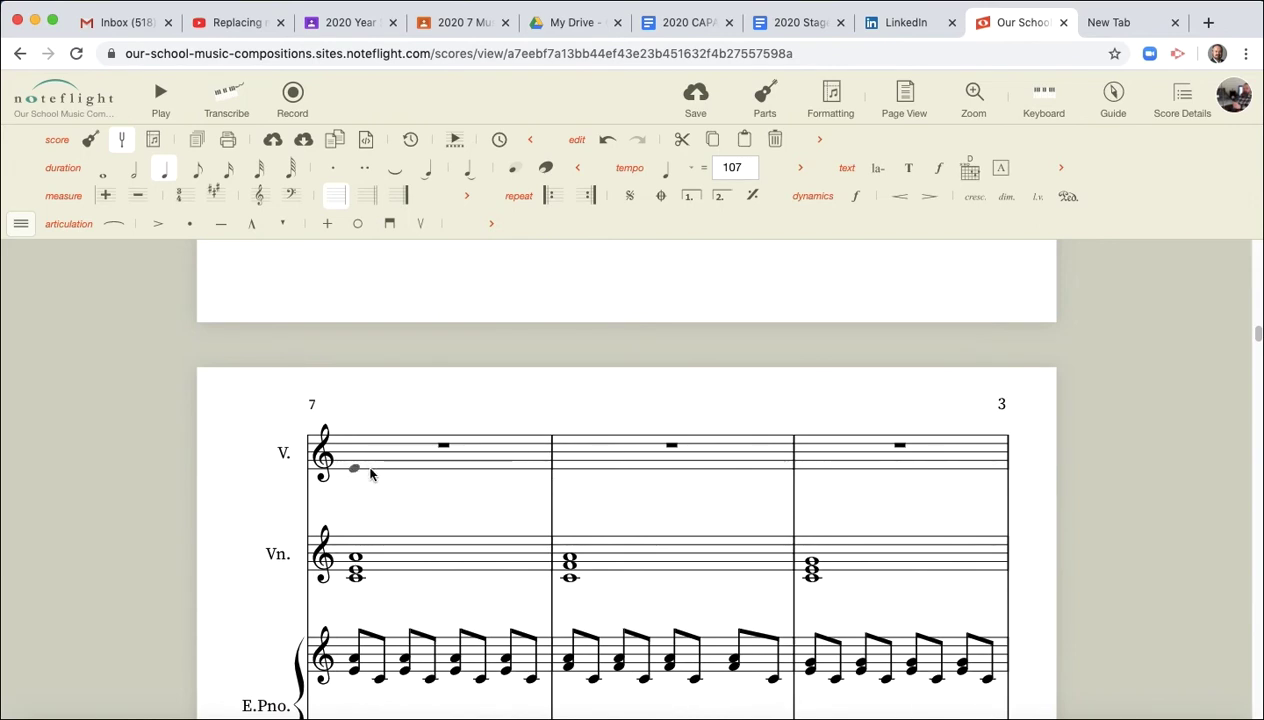
{"action": "left_click", "coordinate": [355, 468]}
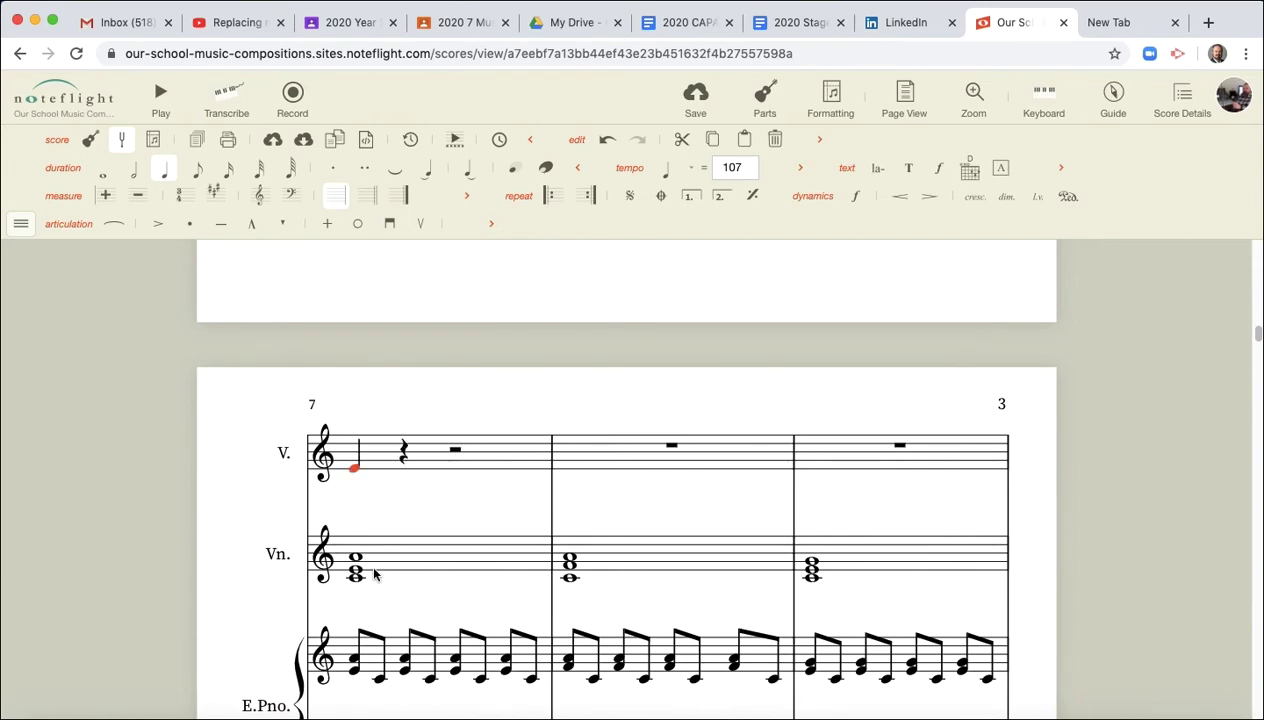
{"action": "left_click", "coordinate": [406, 471]}
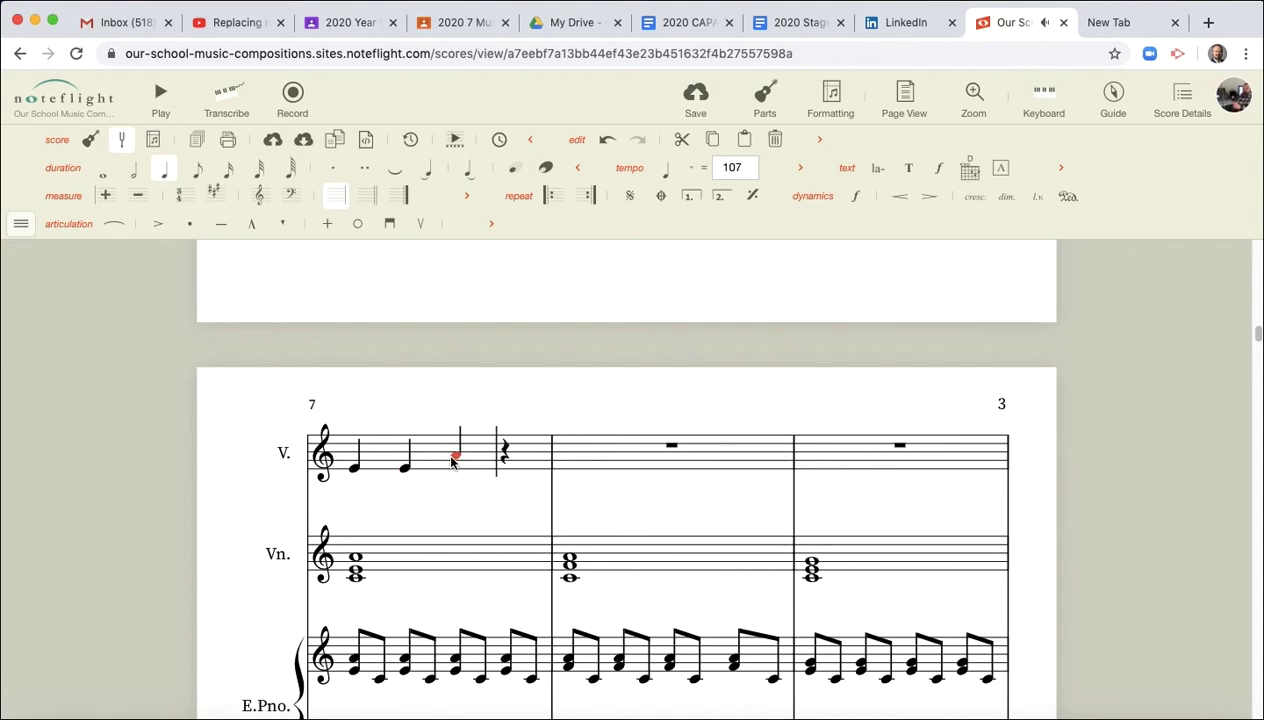
{"action": "left_click", "coordinate": [500, 460]}
{"action": "left_click", "coordinate": [569, 462]}
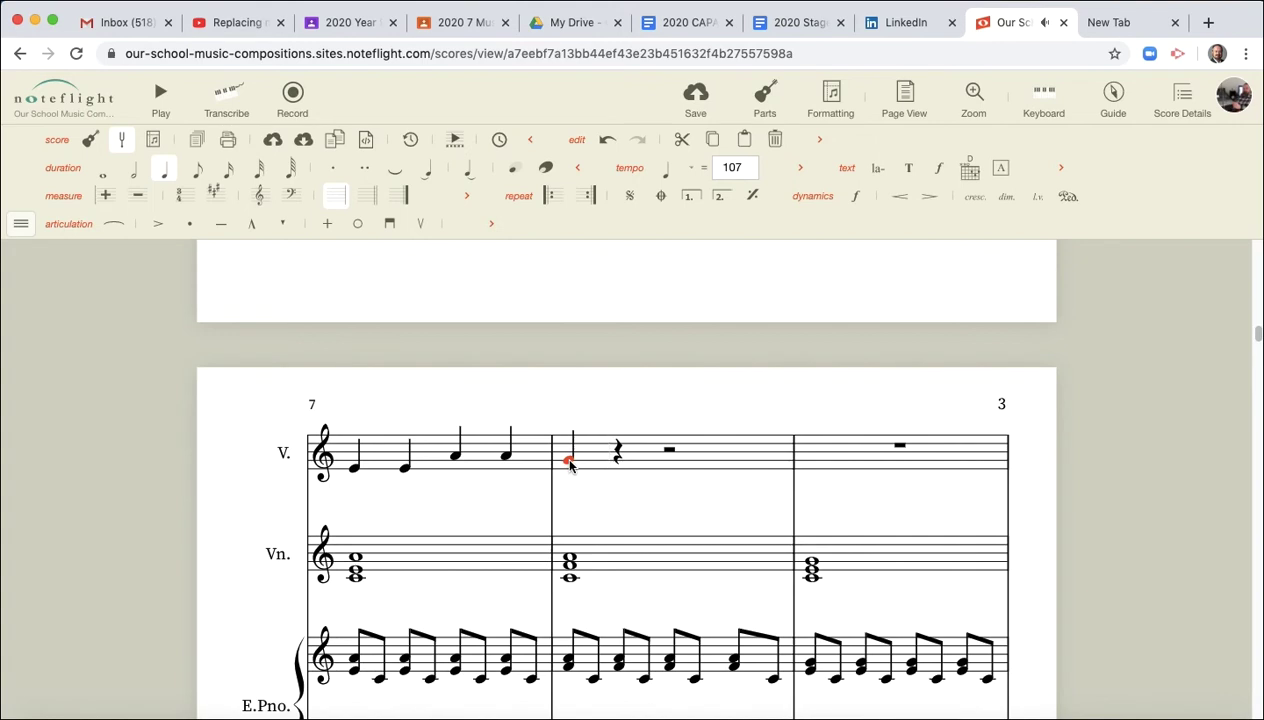
{"action": "scroll", "coordinate": [570, 465], "scroll_direction": "down", "scroll_amount": 3}
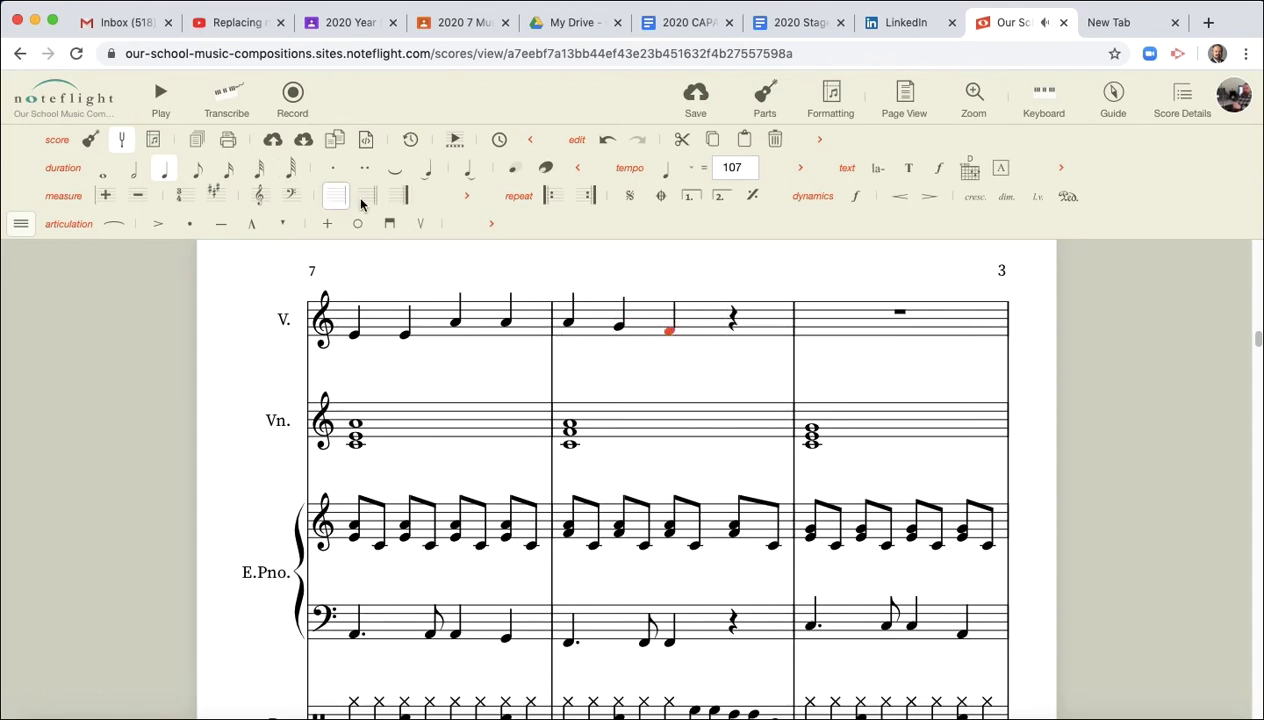
Step: Change the final F of measure 8 to a half note
{"action": "left_click", "coordinate": [139, 177]}
{"action": "scroll", "coordinate": [748, 296], "scroll_direction": "up", "scroll_amount": 5}
{"action": "scroll", "coordinate": [748, 300], "scroll_direction": "up", "scroll_amount": 10}
{"action": "left_click", "coordinate": [594, 403]}
Step: Play the Voice melody from measure 5 and stop after measure 8
{"action": "key", "text": "space"}
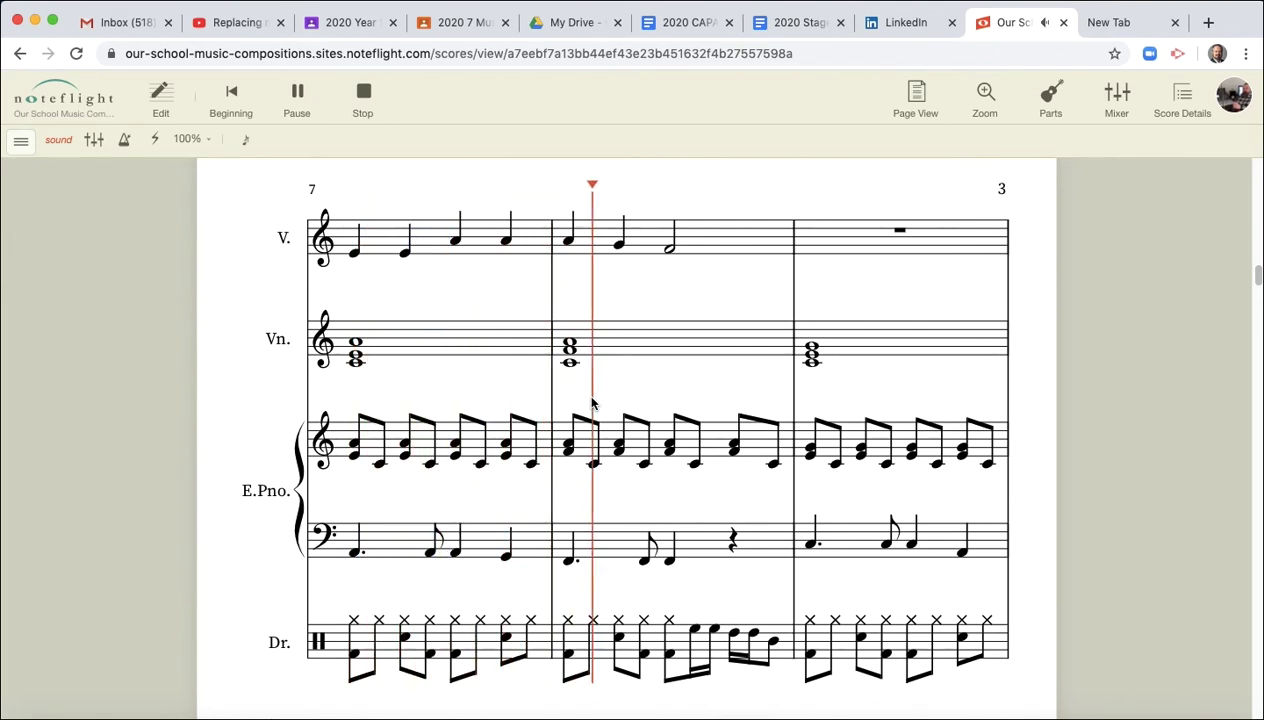
{"action": "key", "text": "space"}
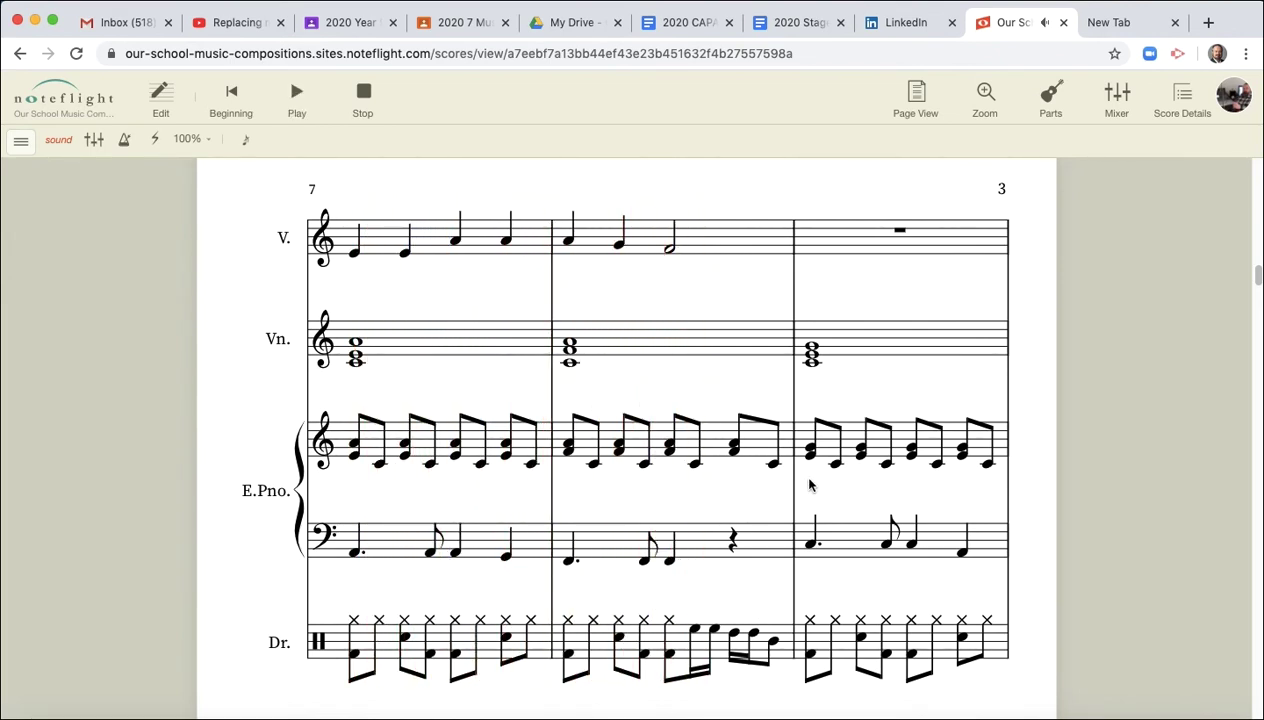
Step: Nudge the Voice volume slider up slightly in the Mixer
{"action": "left_click", "coordinate": [1088, 110]}
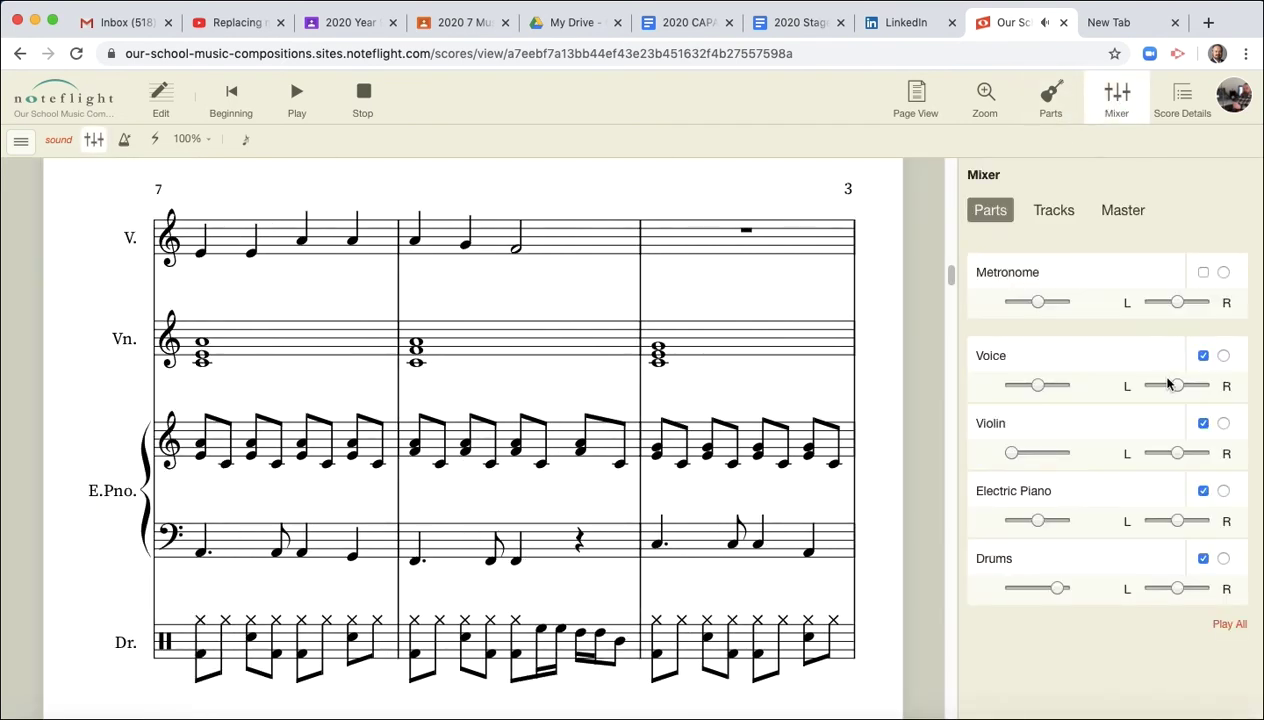
{"action": "left_click_drag", "start_coordinate": [1033, 389], "coordinate": [1048, 390]}
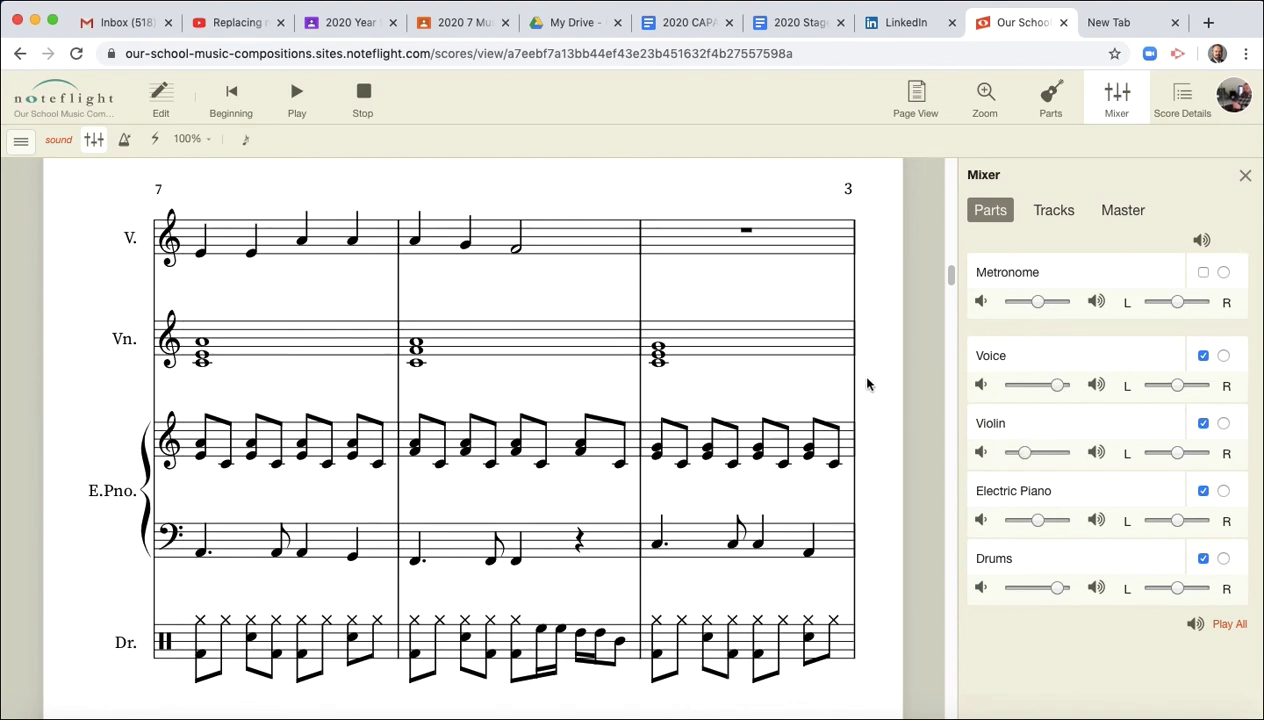
{"action": "scroll", "coordinate": [867, 384], "scroll_direction": "up", "scroll_amount": 10}
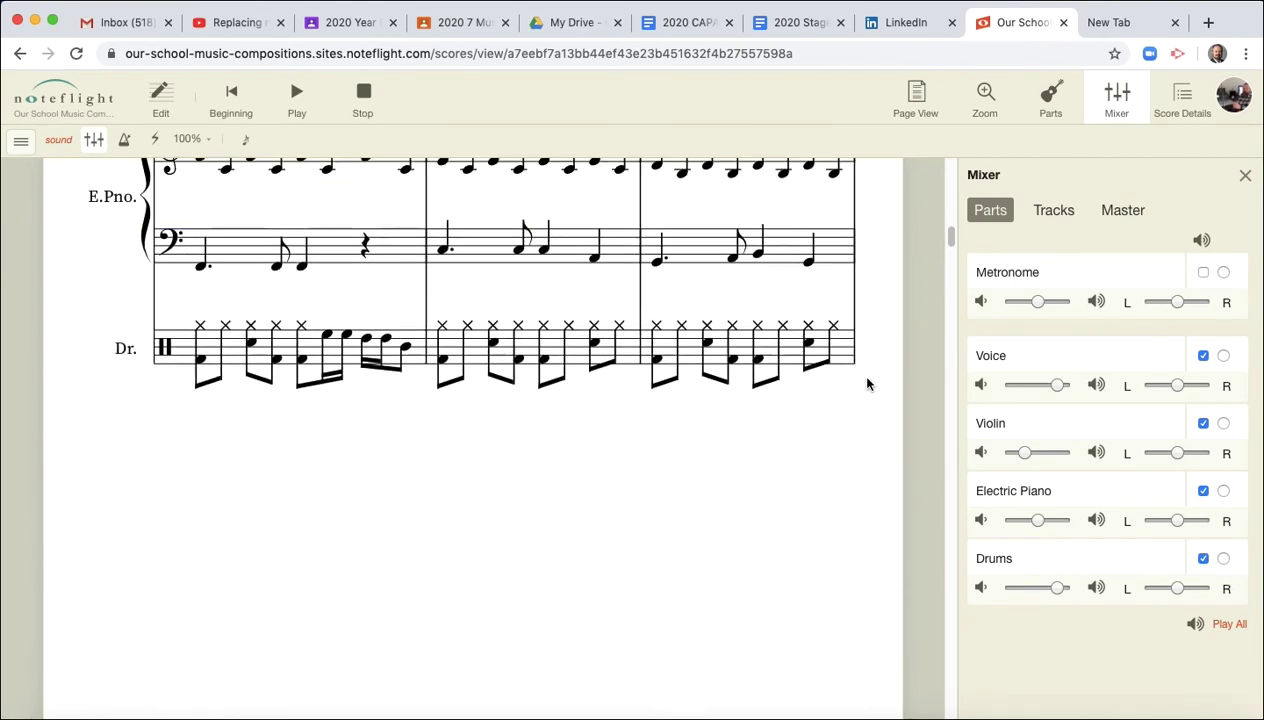
{"action": "scroll", "coordinate": [867, 384], "scroll_direction": "up", "scroll_amount": 5}
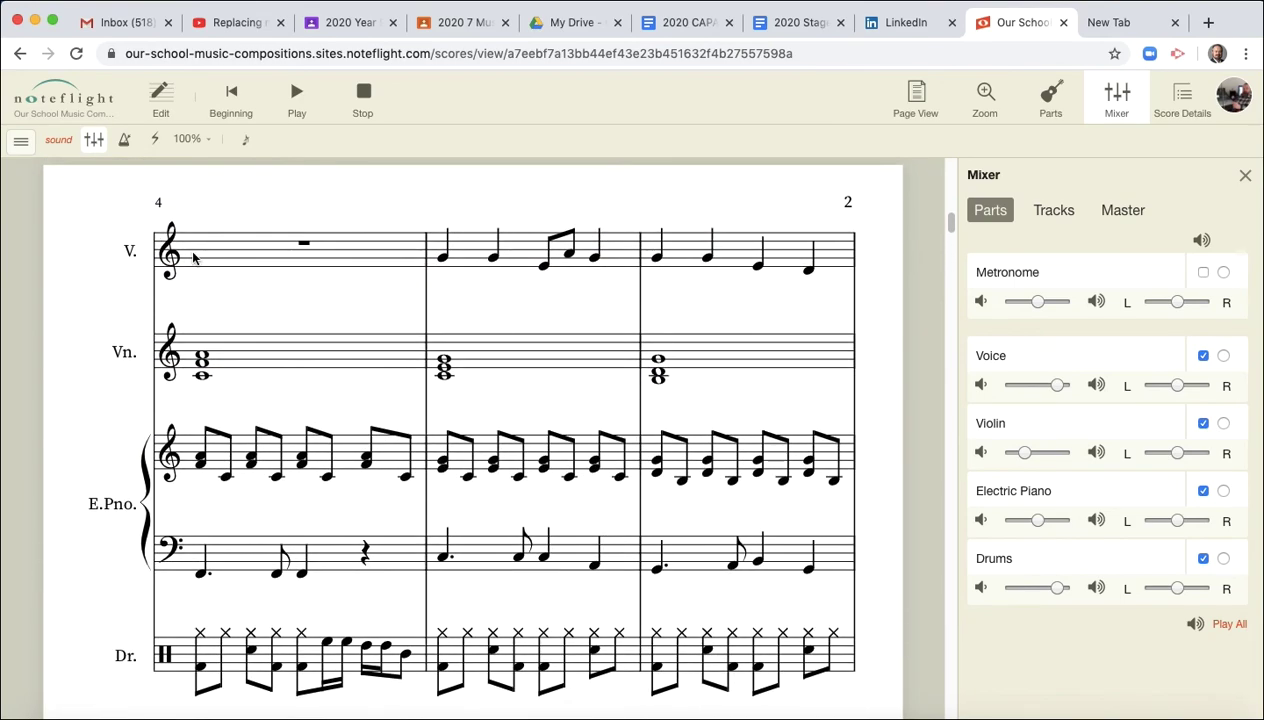
{"action": "left_click", "coordinate": [195, 258]}
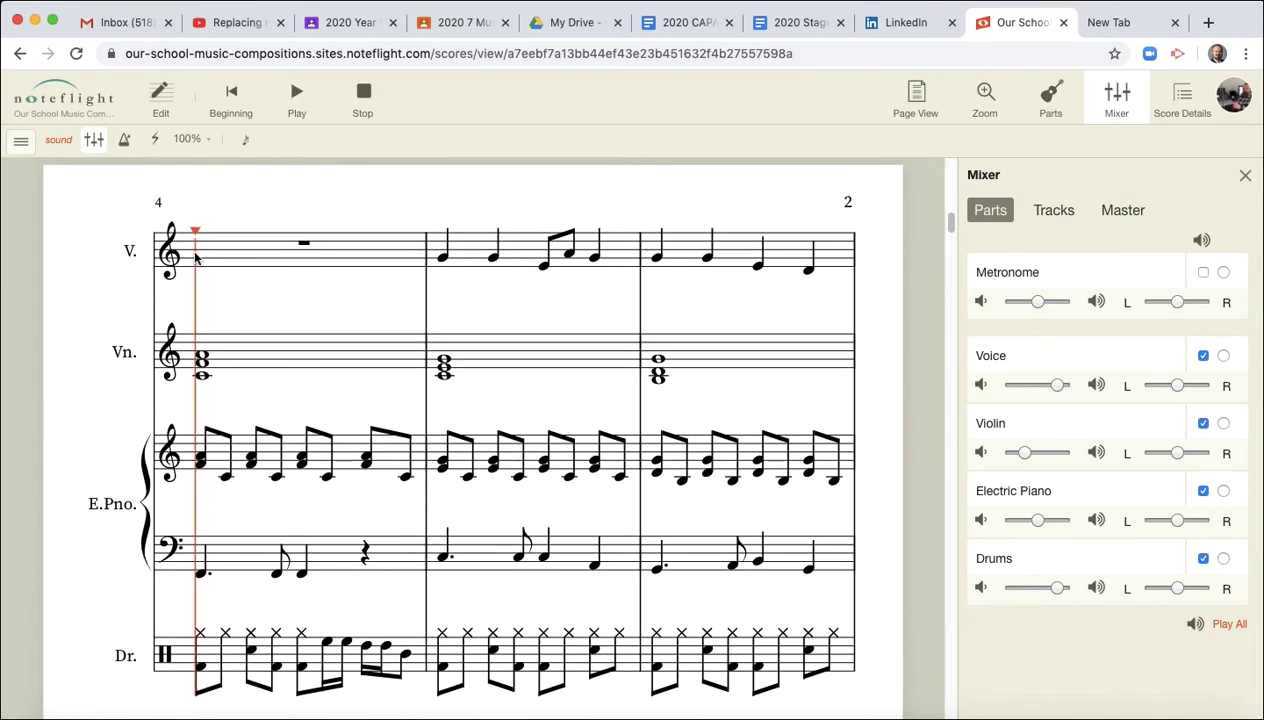
{"action": "key", "text": "space"}
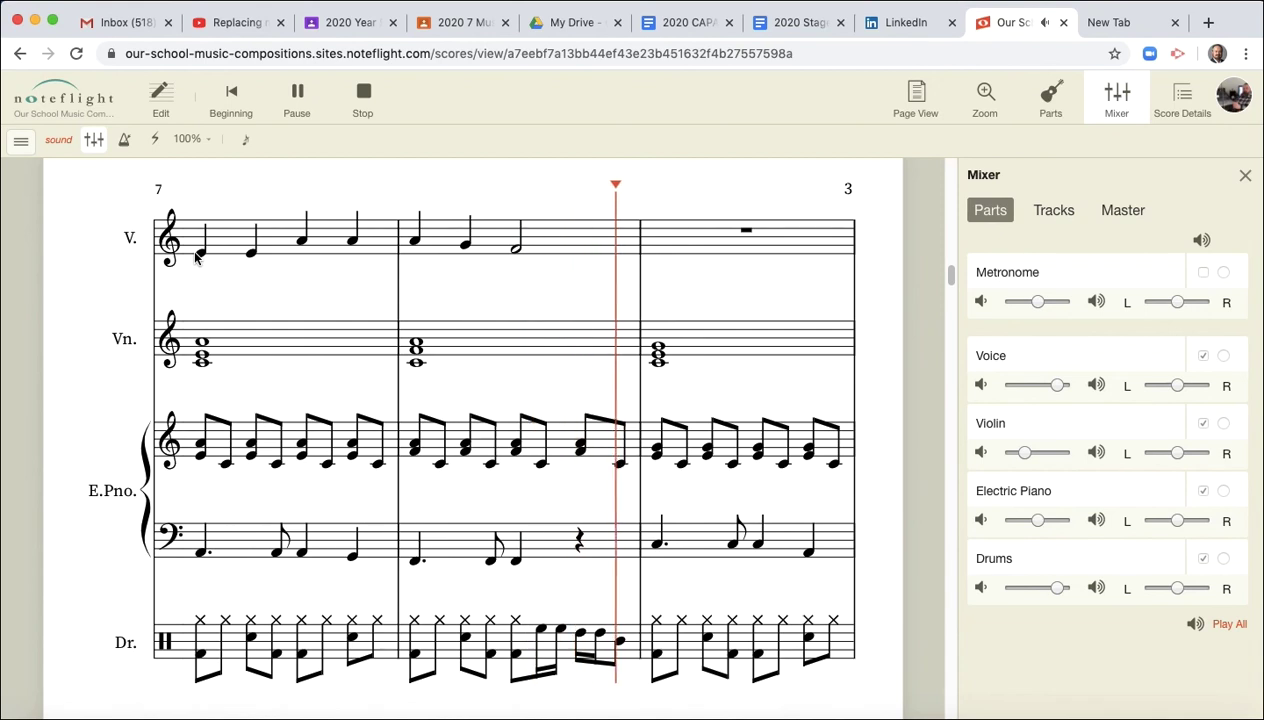
{"action": "key", "text": "space"}
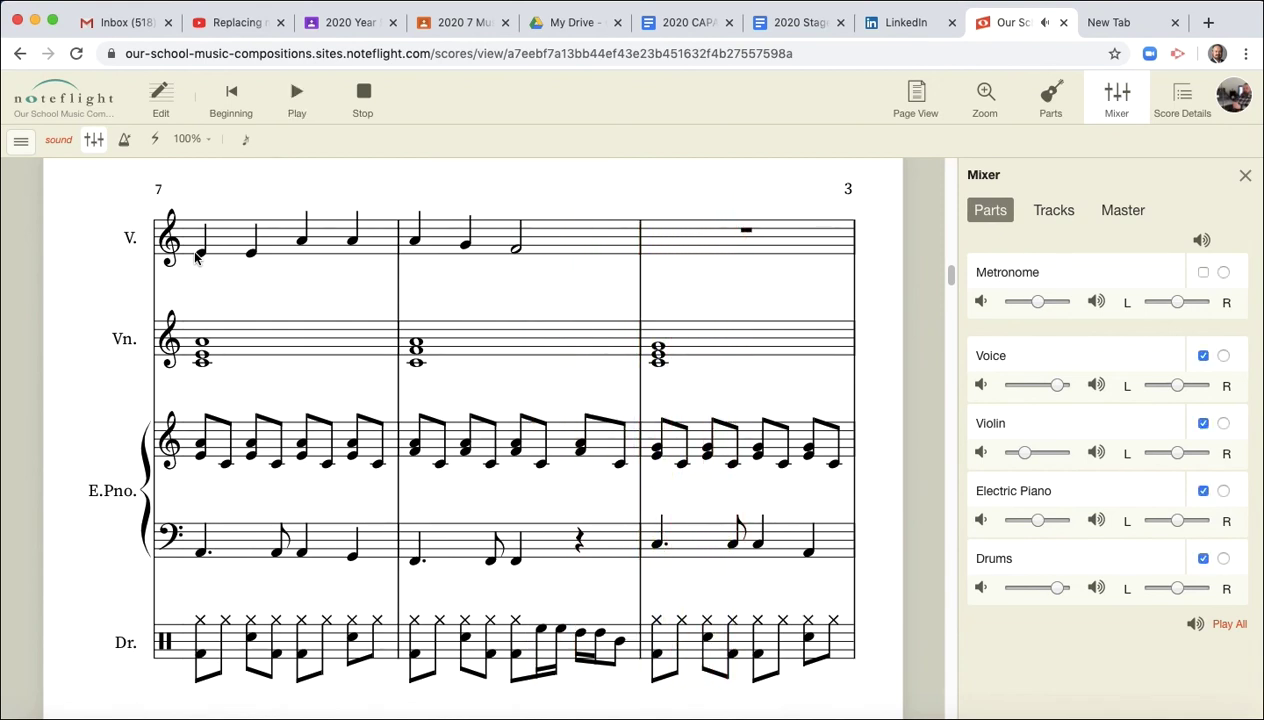
{"action": "scroll", "coordinate": [416, 385], "scroll_direction": "down", "scroll_amount": 10}
{"action": "scroll", "coordinate": [437, 403], "scroll_direction": "up", "scroll_amount": 3}
Step: Copy Voice measures 5–8 and paste them at measure 9, extending the melody to measure 12
{"action": "left_click", "coordinate": [437, 401]}
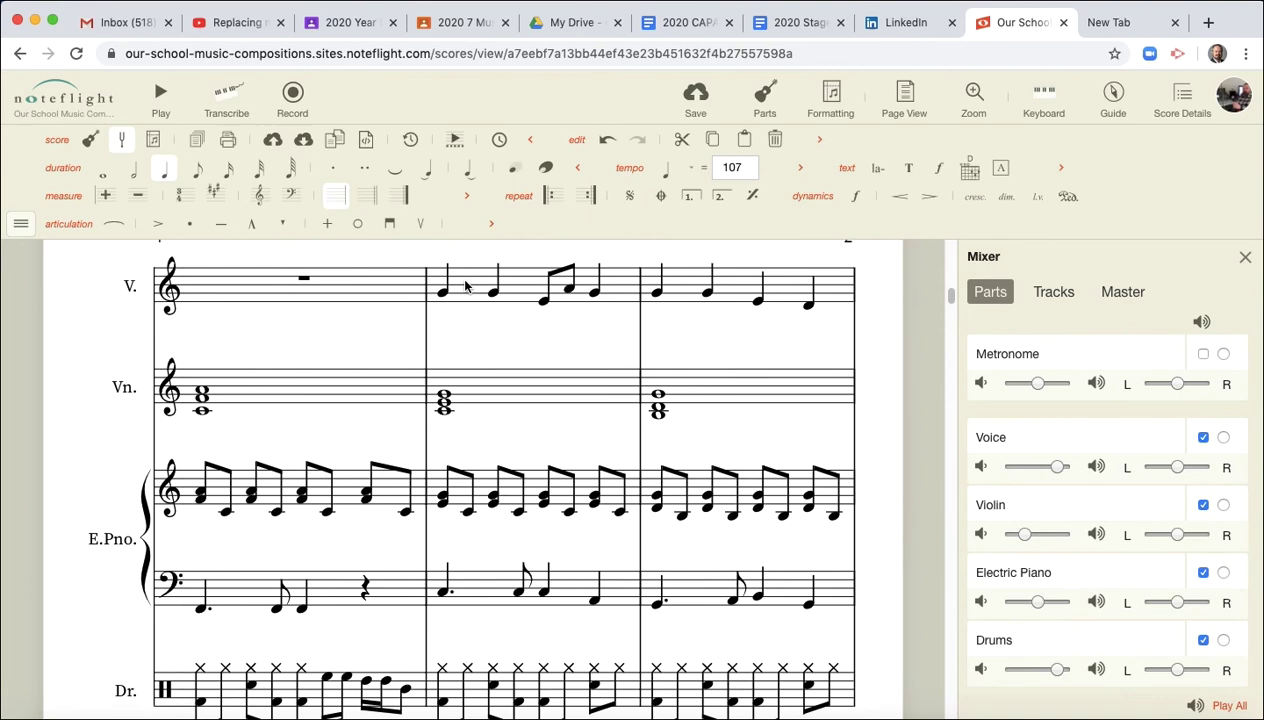
{"action": "left_click", "coordinate": [465, 287]}
{"action": "scroll", "coordinate": [481, 385], "scroll_direction": "down", "scroll_amount": 10}
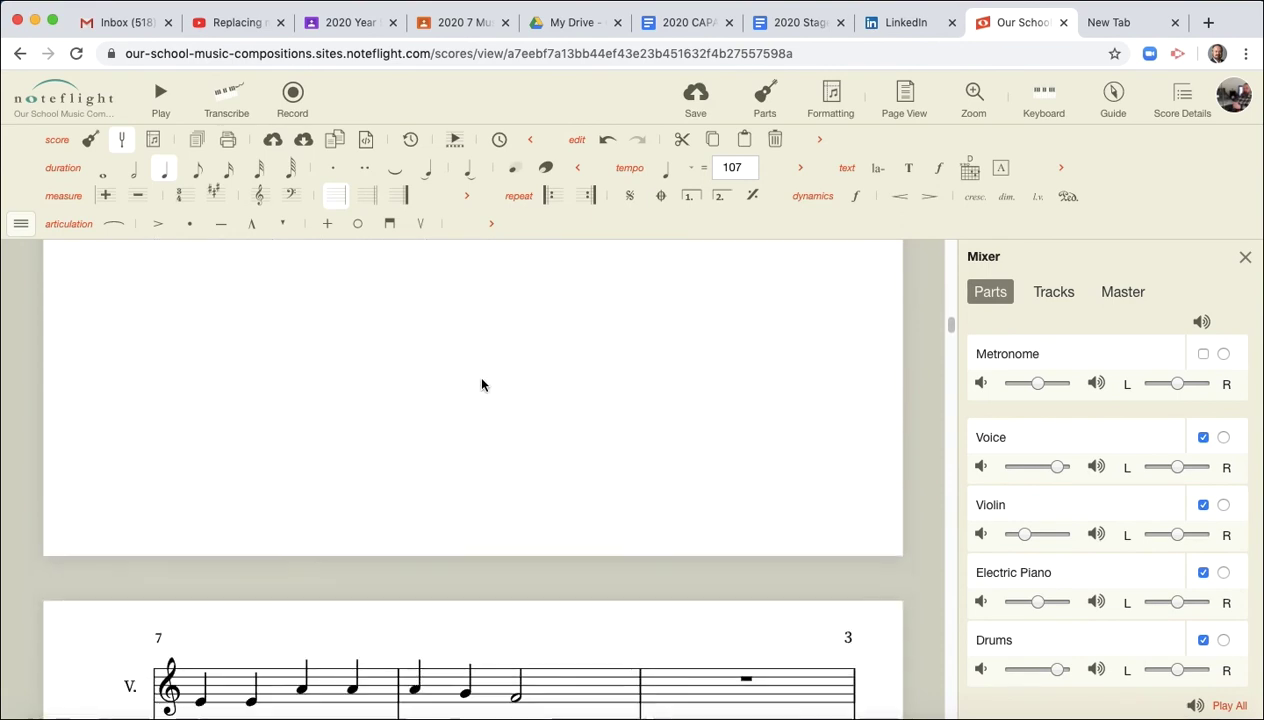
{"action": "scroll", "coordinate": [481, 385], "scroll_direction": "down", "scroll_amount": 3}
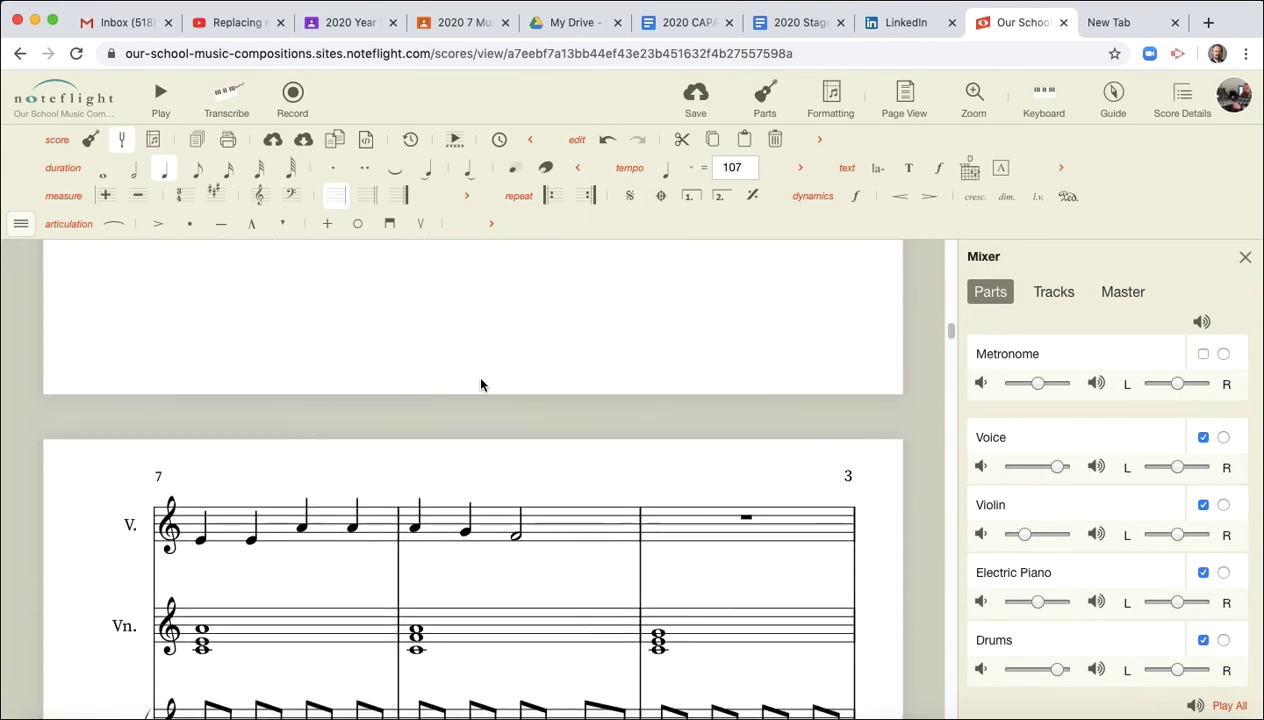
{"action": "left_click", "coordinate": [440, 521], "text": "shift"}
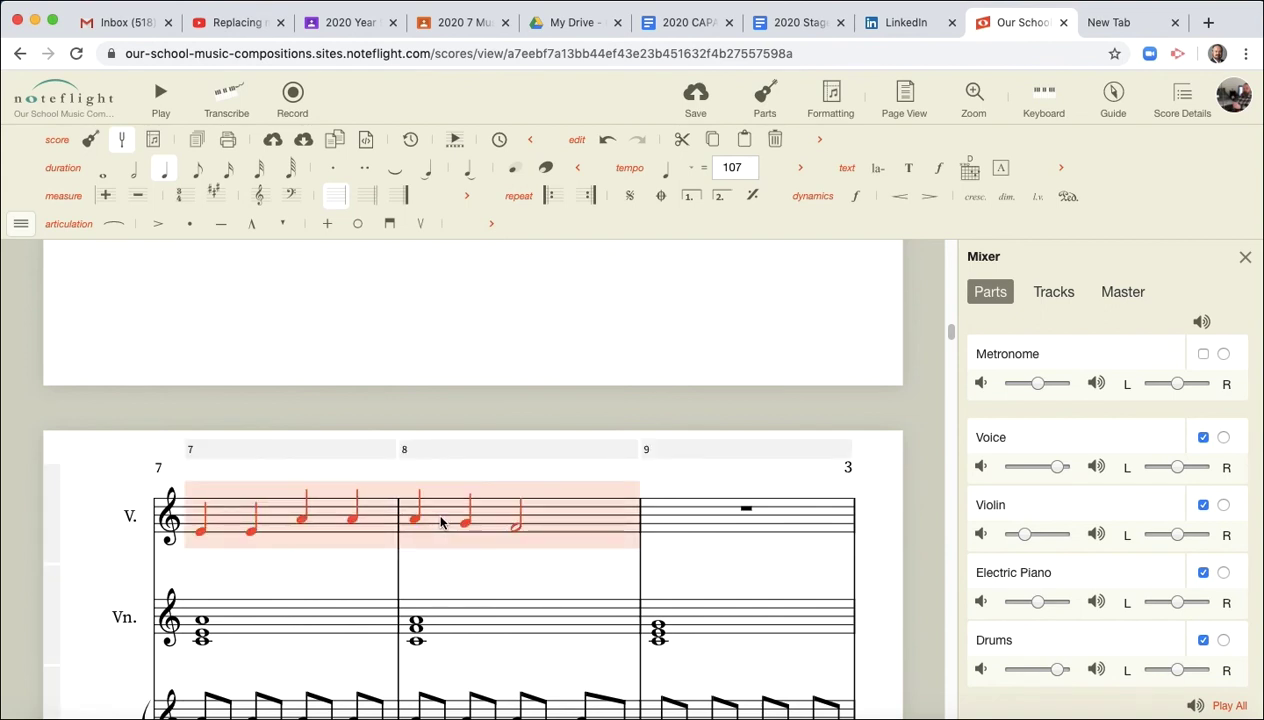
{"action": "left_click", "coordinate": [668, 532]}
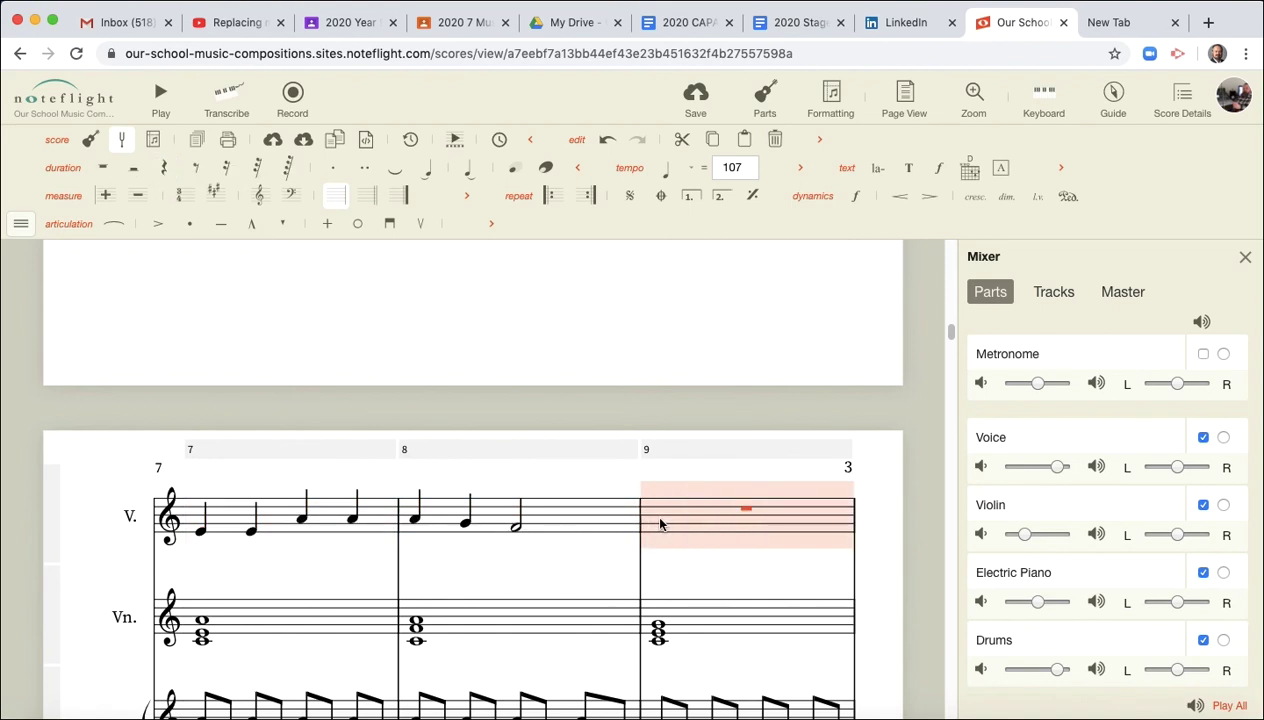
{"action": "scroll", "coordinate": [660, 524], "scroll_direction": "down", "scroll_amount": 2}
{"action": "key", "text": "super+v"}
{"action": "scroll", "coordinate": [660, 524], "scroll_direction": "up", "scroll_amount": 6}
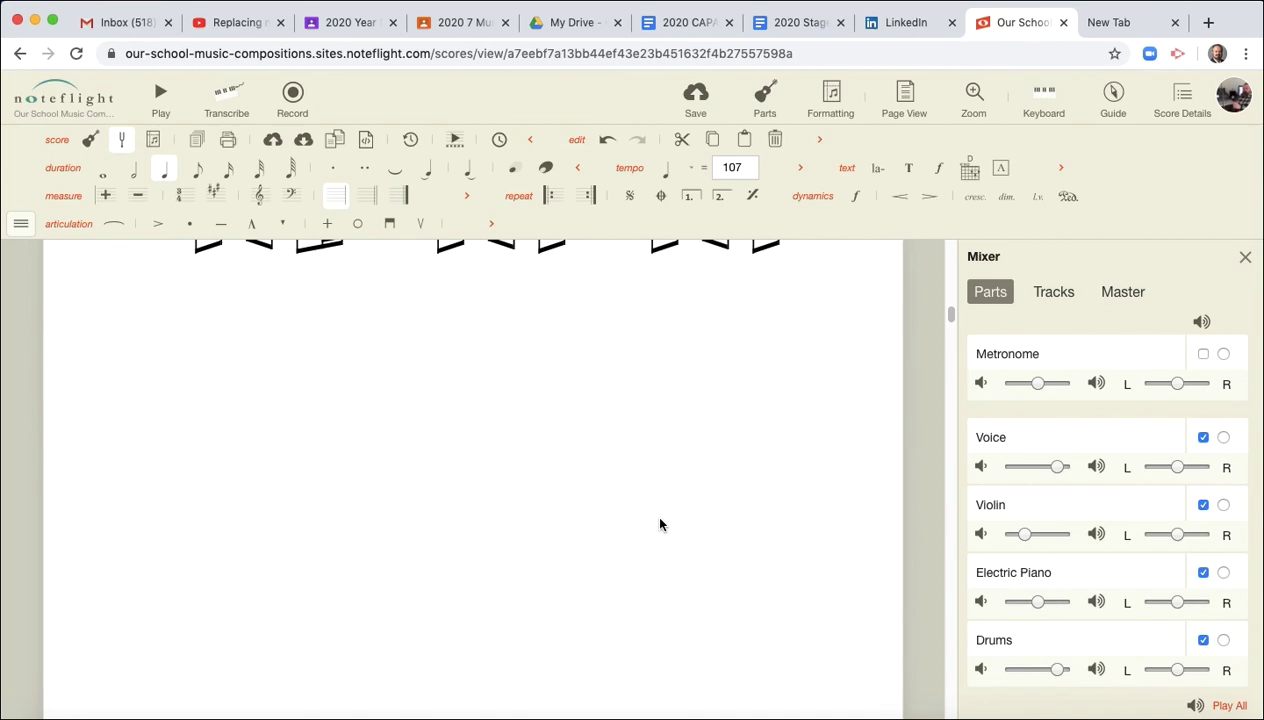
{"action": "left_click", "coordinate": [438, 401]}
Step: Play the score from measure 5 through the copied melody ending at measure 12
{"action": "key", "text": "space"}
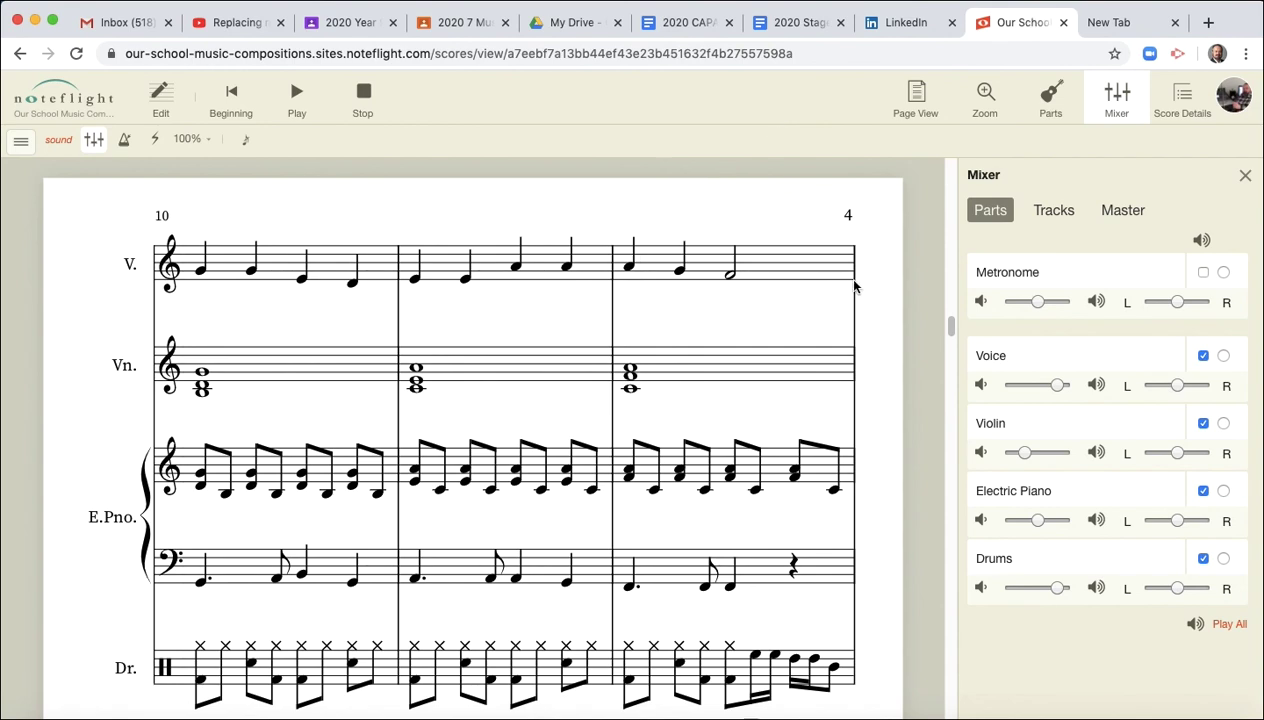
{"action": "scroll", "coordinate": [851, 287], "scroll_direction": "down", "scroll_amount": 5}
{"action": "scroll", "coordinate": [851, 287], "scroll_direction": "up", "scroll_amount": 10}
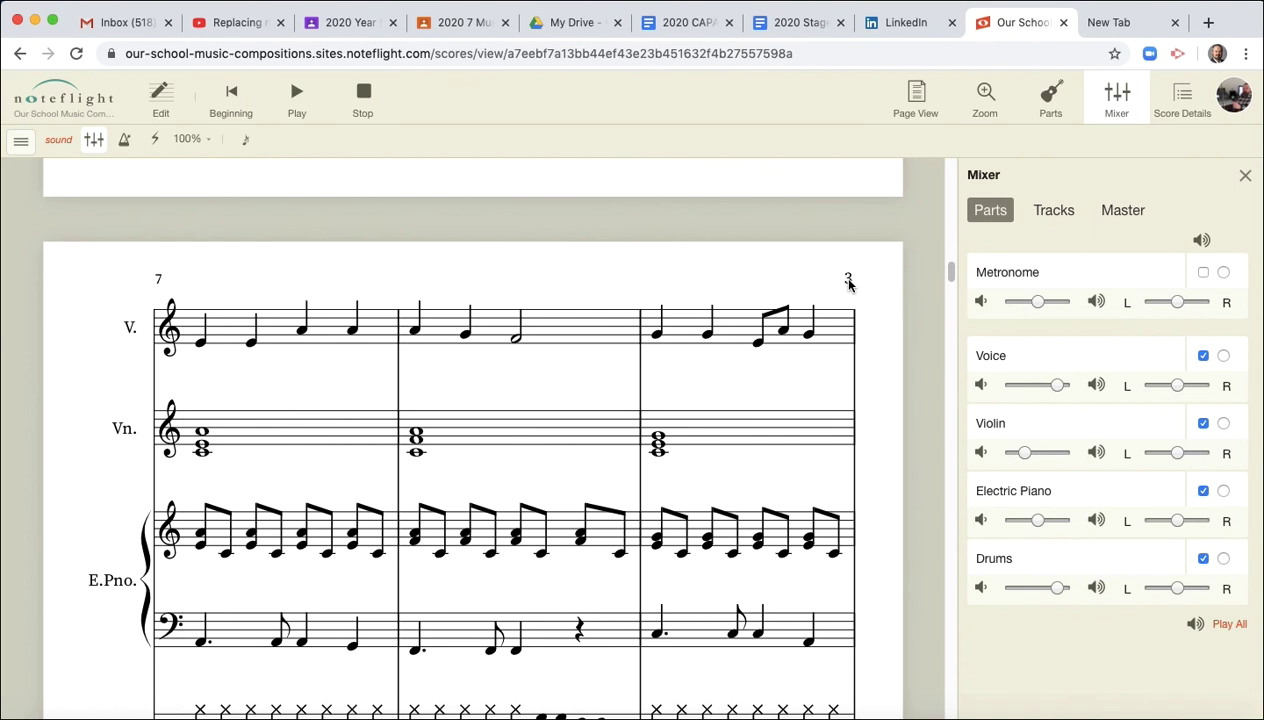